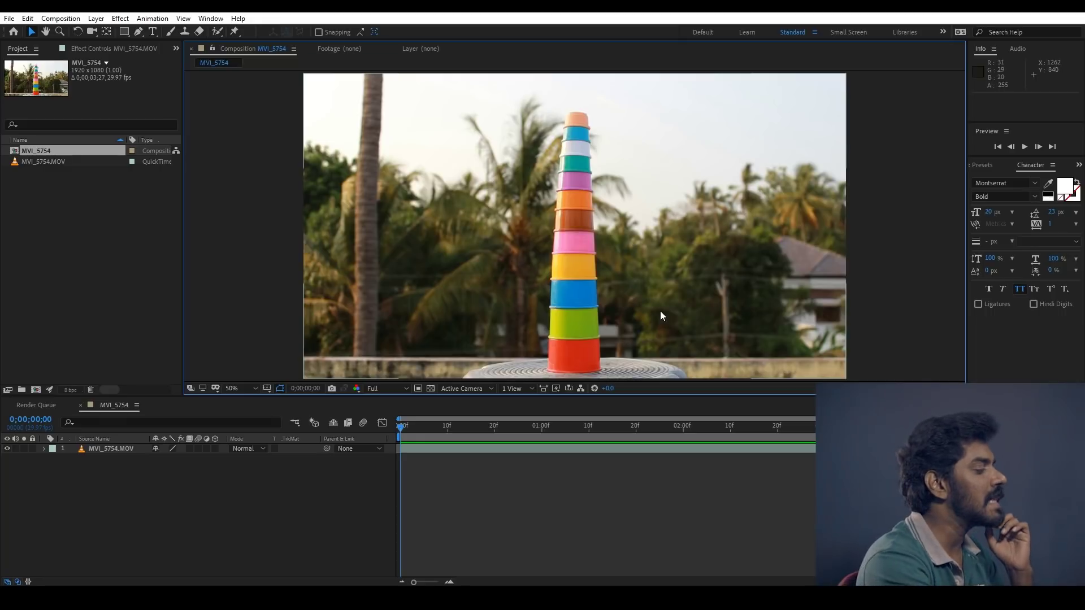
- Scrub through the footage, then add a MANAKKOTTA text layer at the first frame
left_click_drag(403, 432, 889, 432)
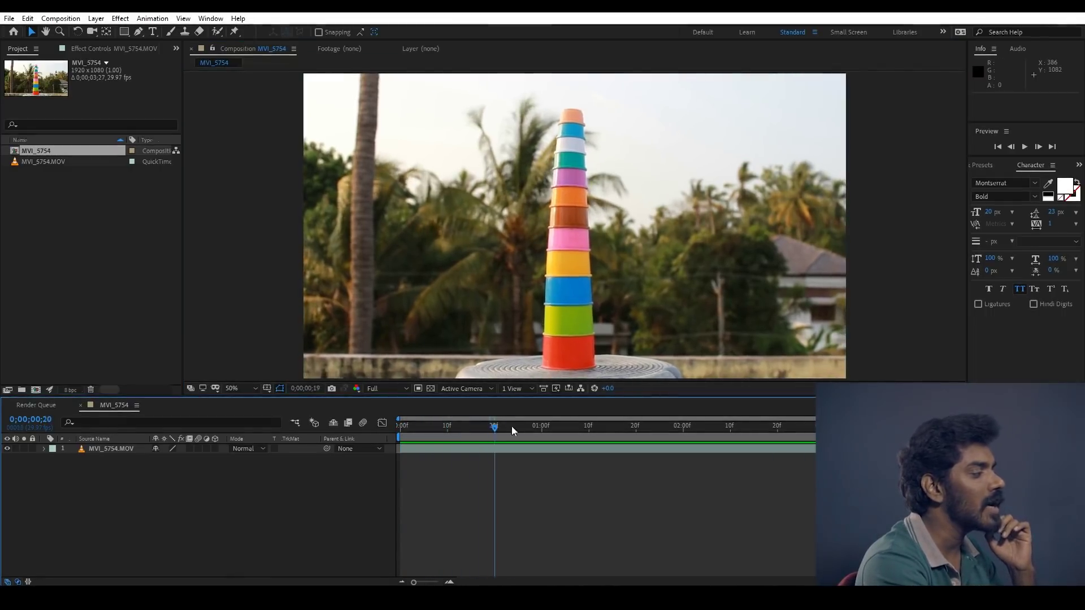
left_click_drag(890, 432, 400, 432)
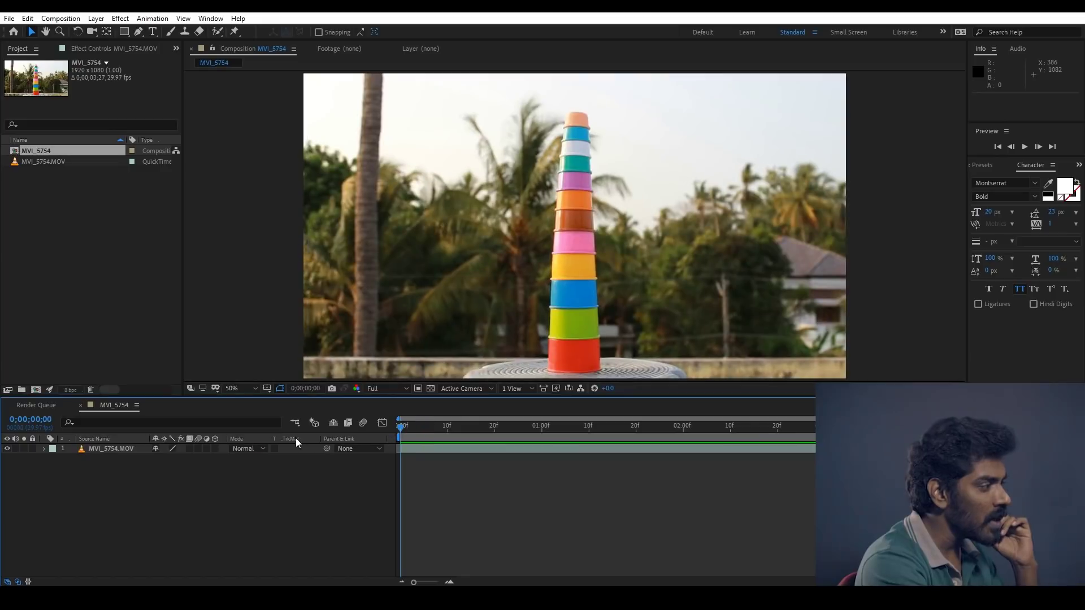
right_click(155, 488)
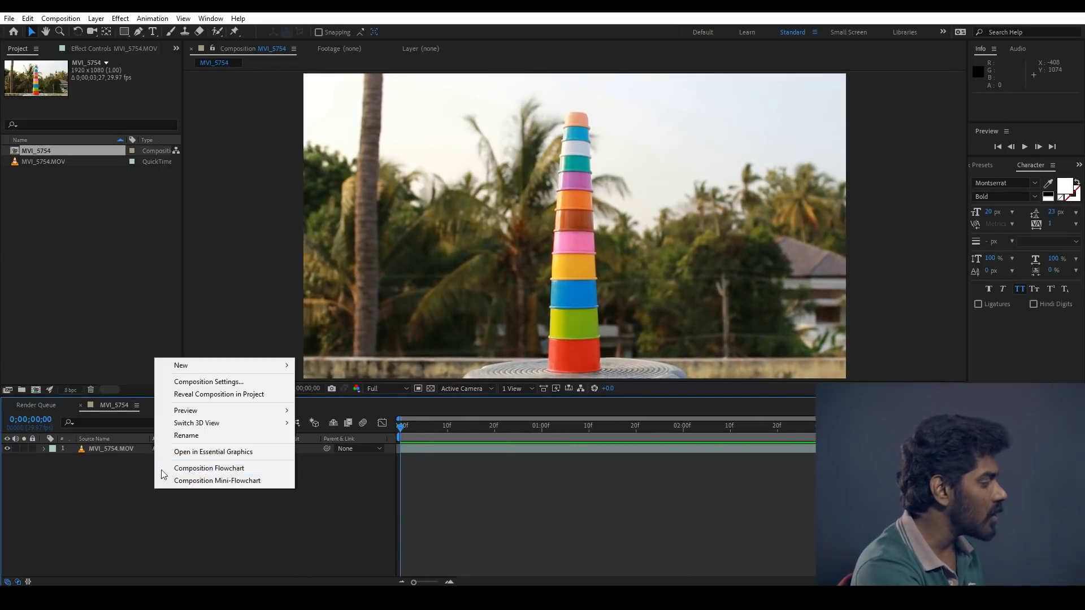
mouse_move(194, 368)
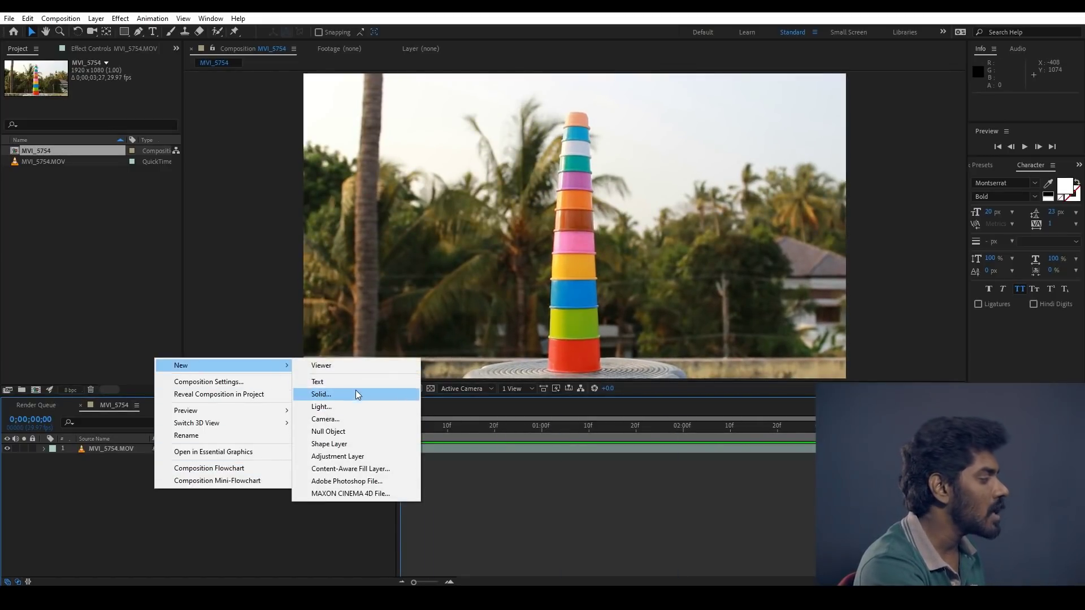
left_click(370, 381)
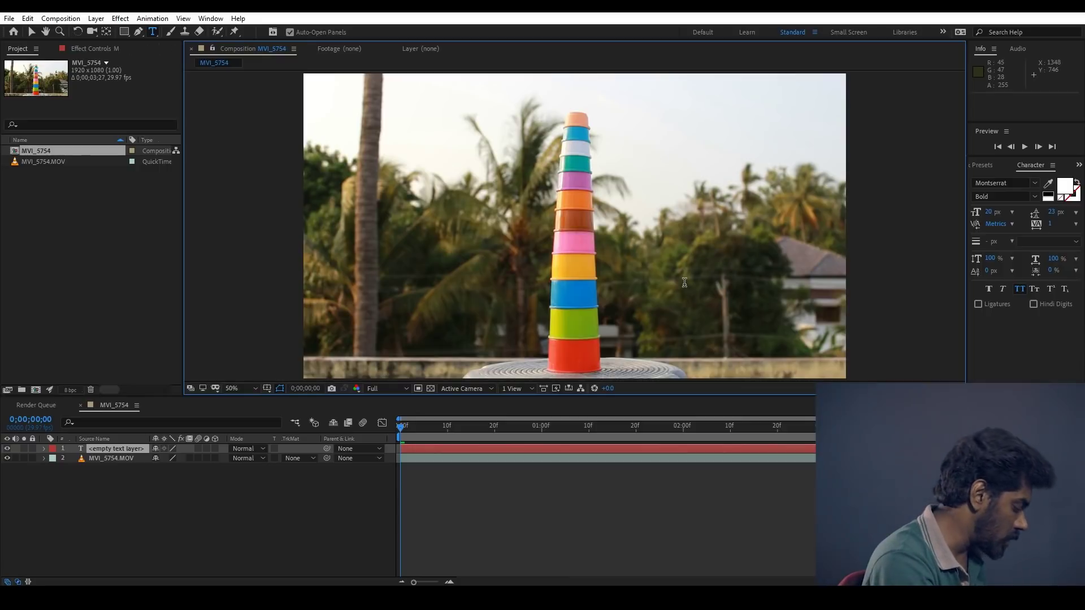
type("MANAKKOTTA")
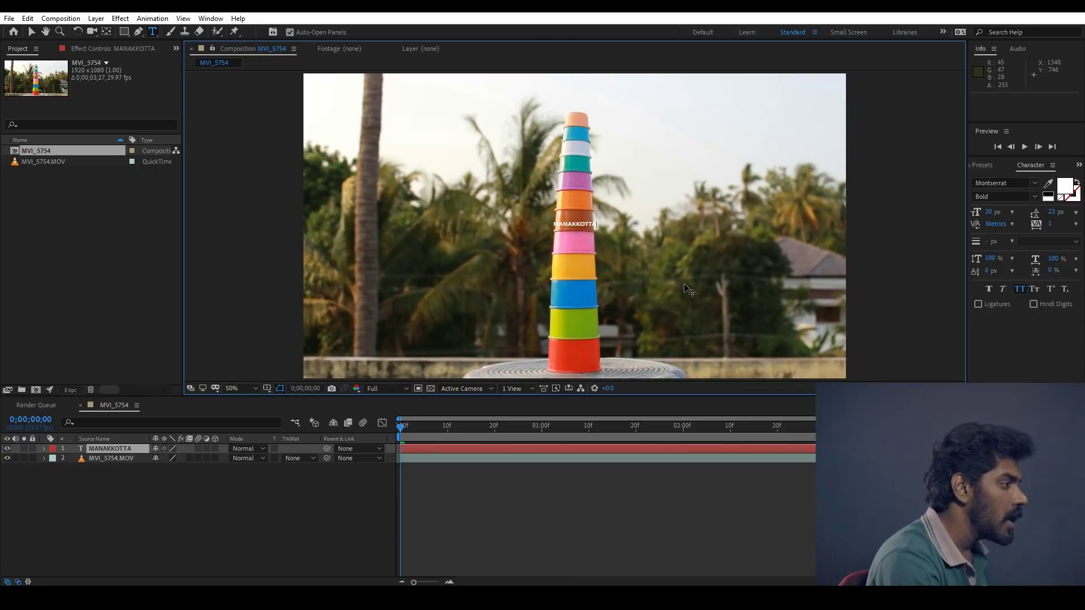
left_click(97, 454)
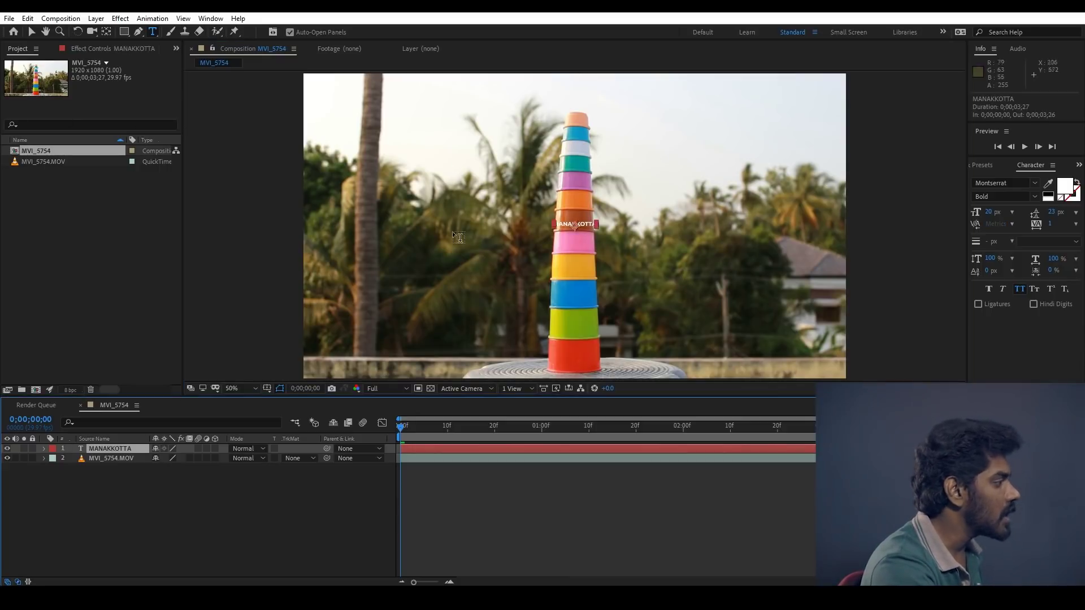
- Enlarge the MANAKKOTTA text from 20 to 44 px and drag it right and down beside the tower
scroll(574, 221, "up", 4)
double_click(614, 217)
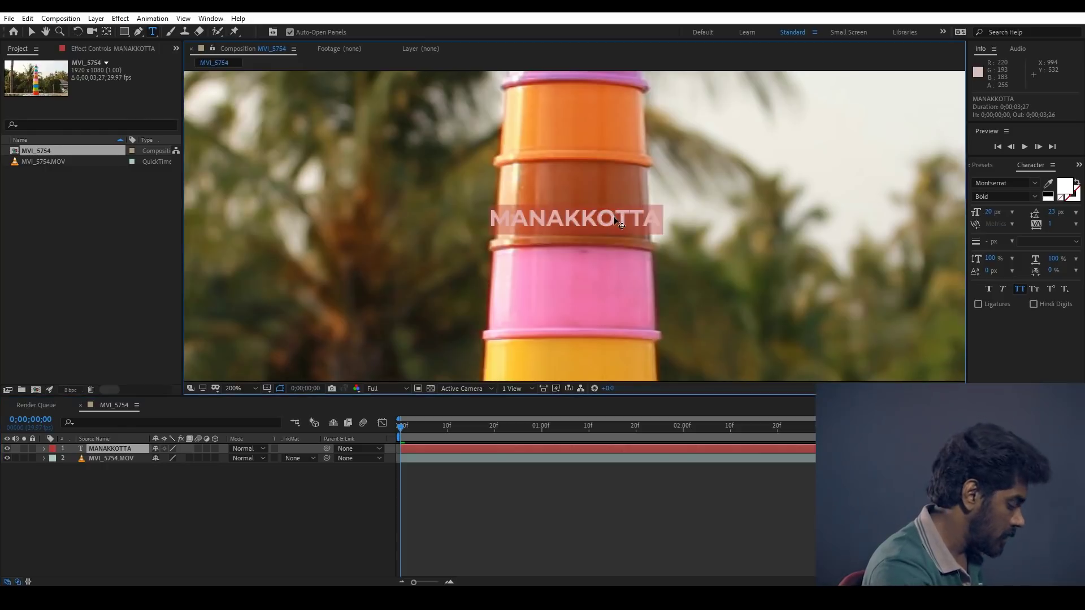
key("ctrl+shift+period")
key("ctrl+shift+period")
key("ctrl+shift+period")
key("ctrl+shift+period")
key("ctrl+shift+period")
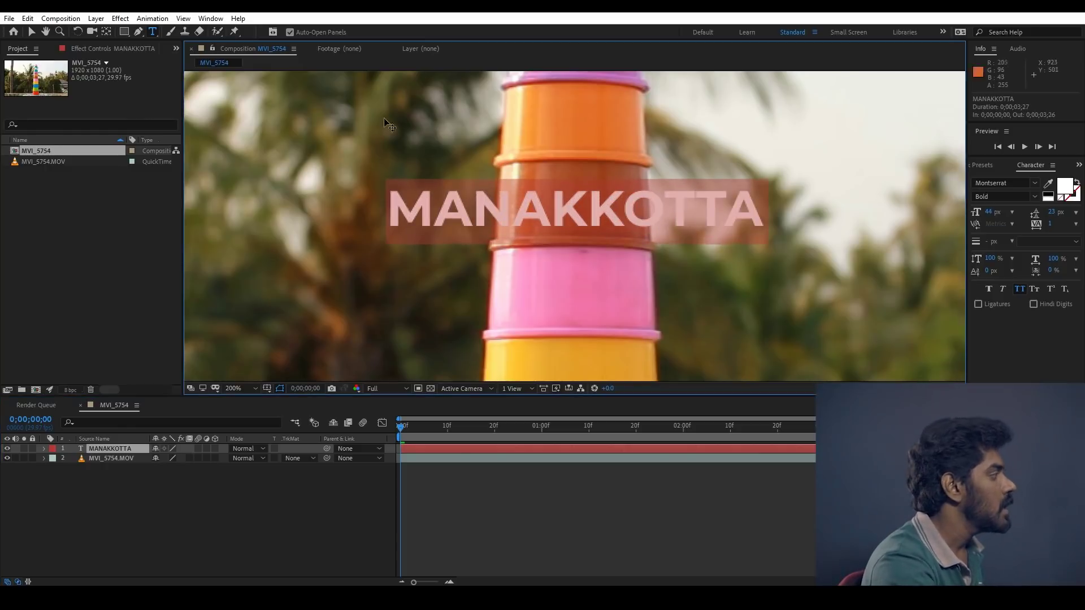
left_click(31, 32)
scroll(599, 200, "down", 2)
scroll(599, 220, "down", 2)
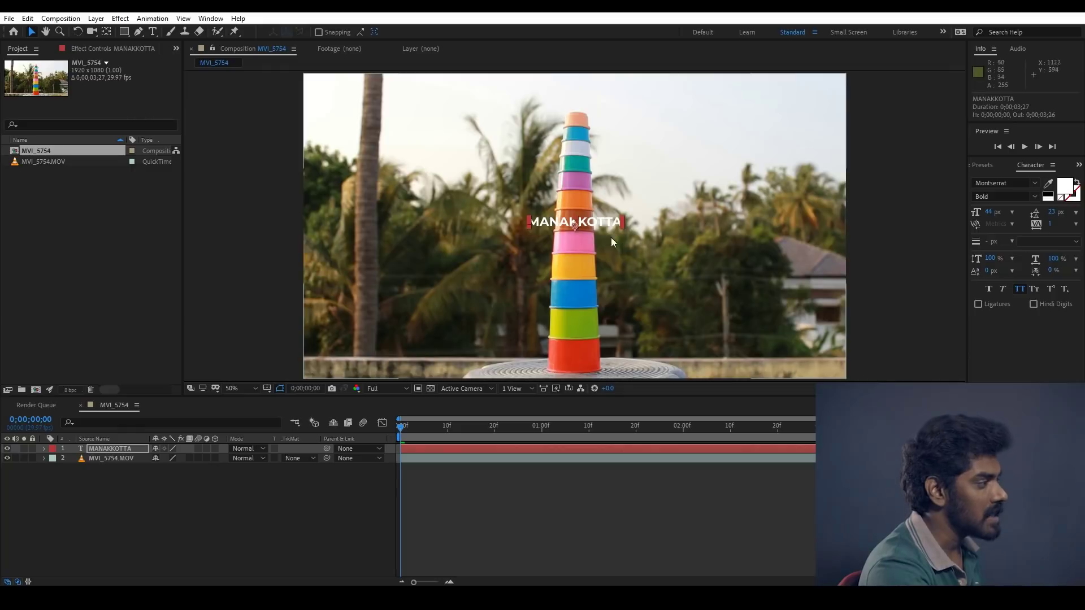
left_click_drag(599, 225, 689, 281)
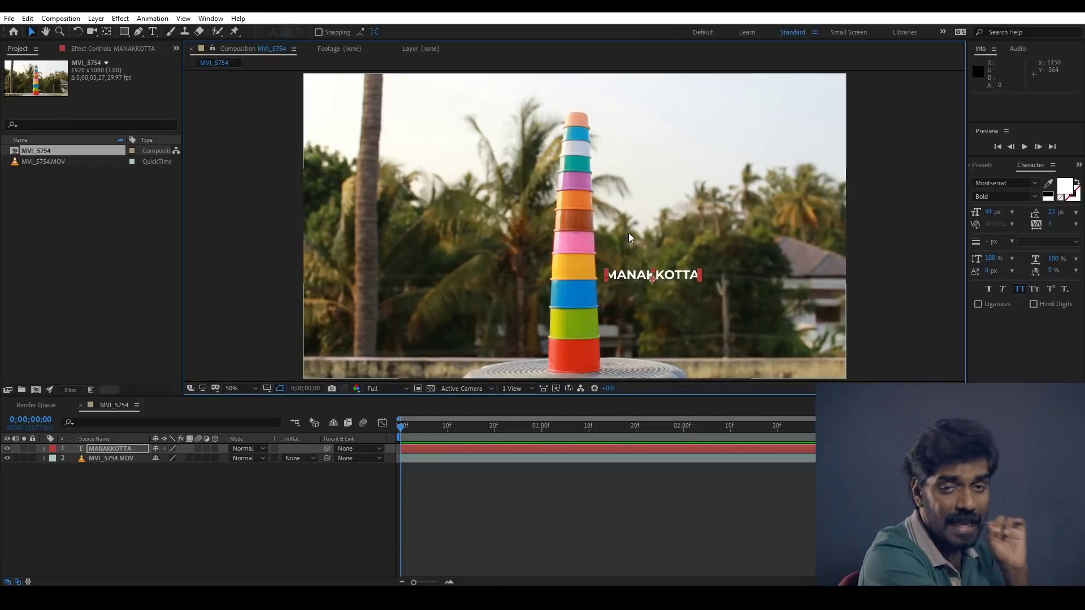
- Drag the title beside the yellow and blue cups to position 1218, 737, scrubbing to check placement
scroll(632, 298, "up", 4)
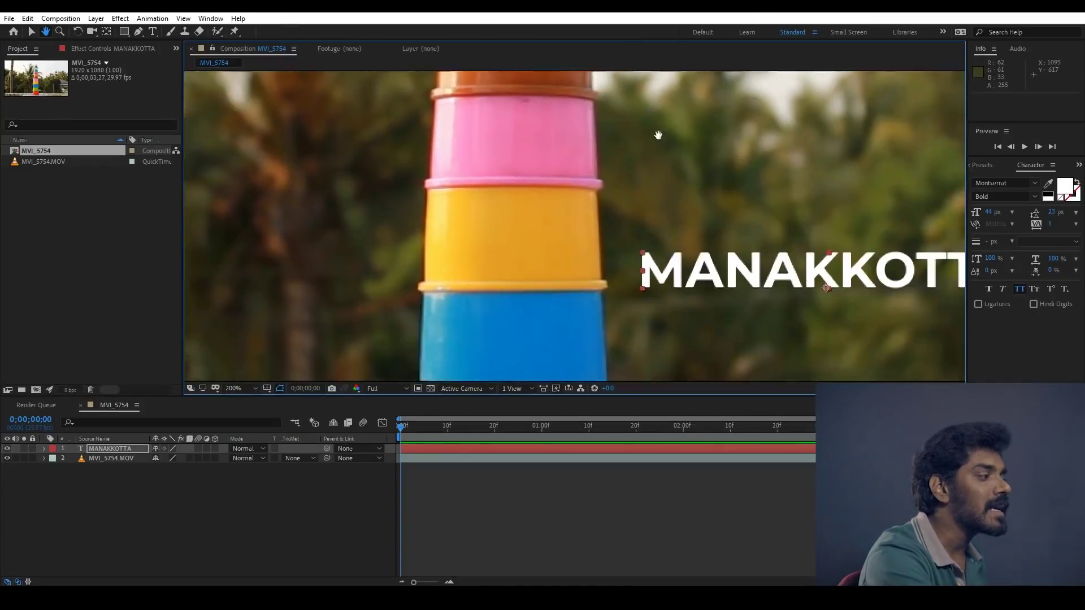
left_click_drag(658, 134, 607, 98)
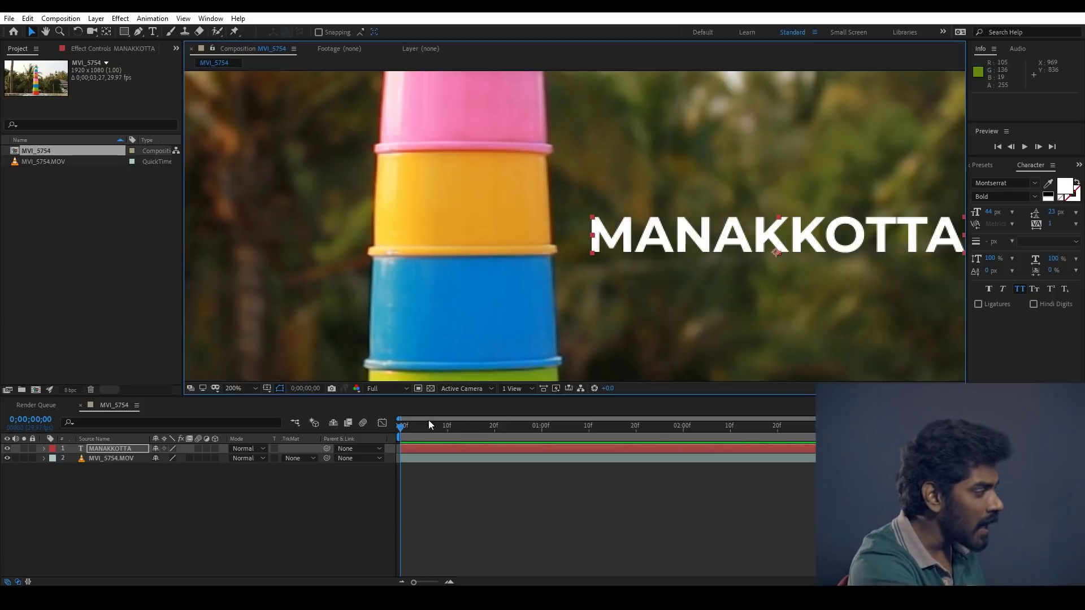
left_click_drag(409, 428, 448, 421)
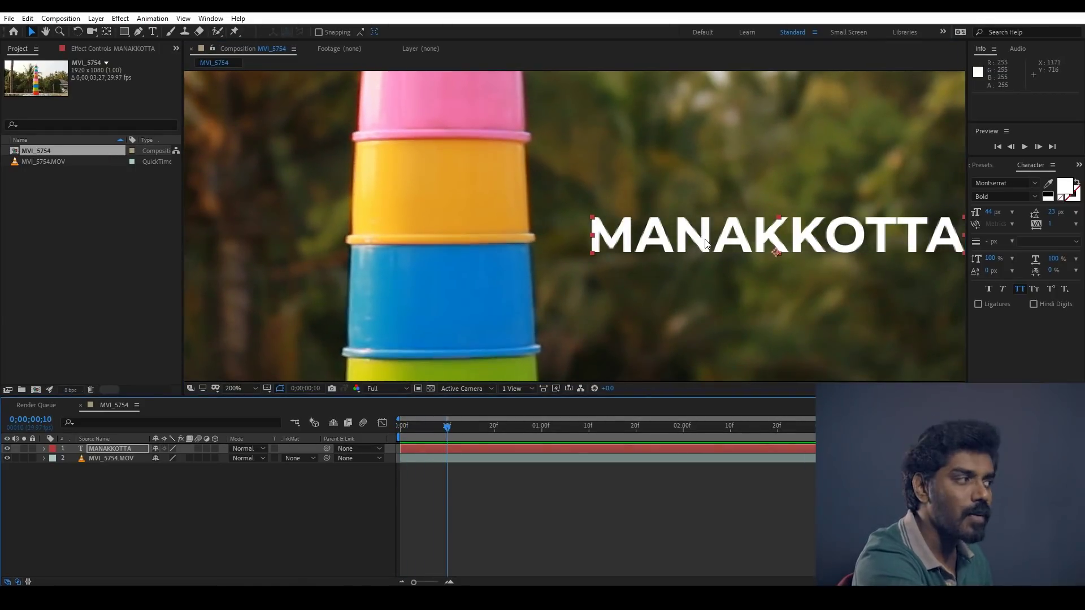
left_click_drag(705, 243, 633, 244)
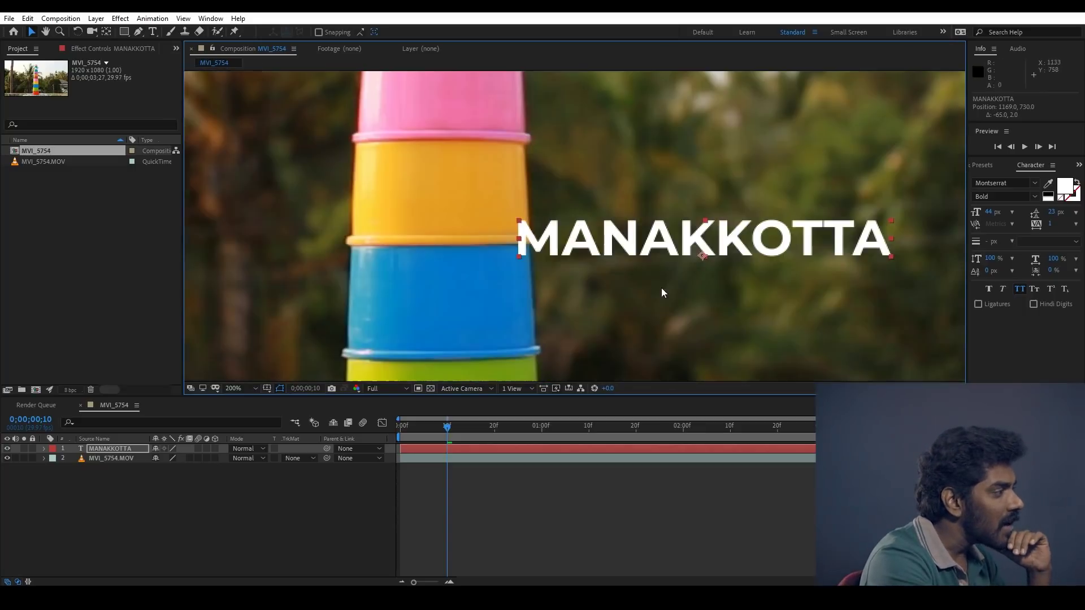
left_click_drag(596, 240, 623, 239)
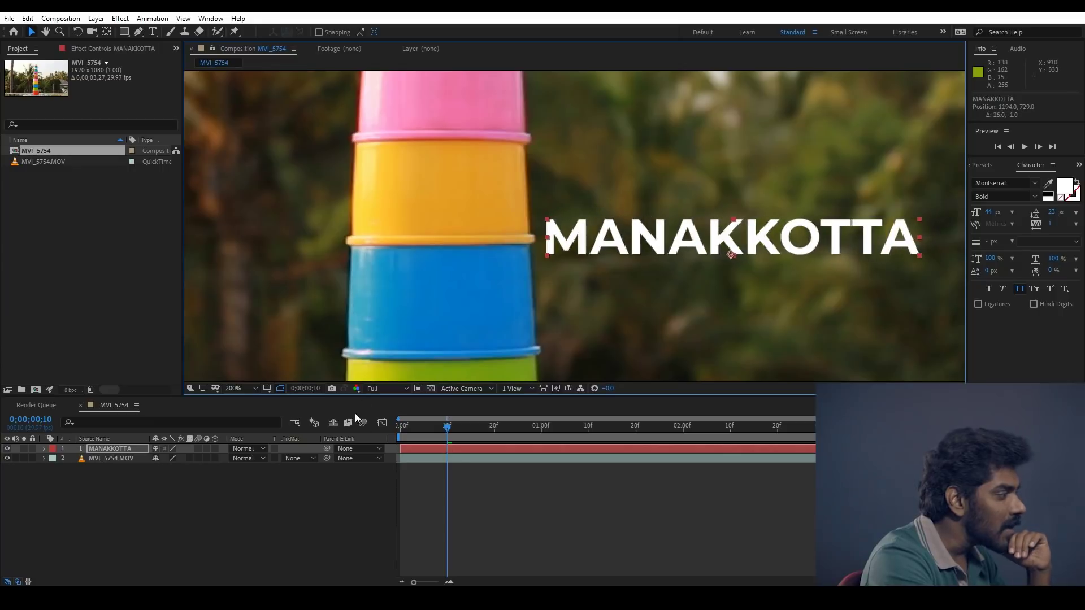
mouse_move(451, 430)
left_mouse_down()
mouse_move(588, 416)
mouse_move(336, 420)
left_mouse_up()
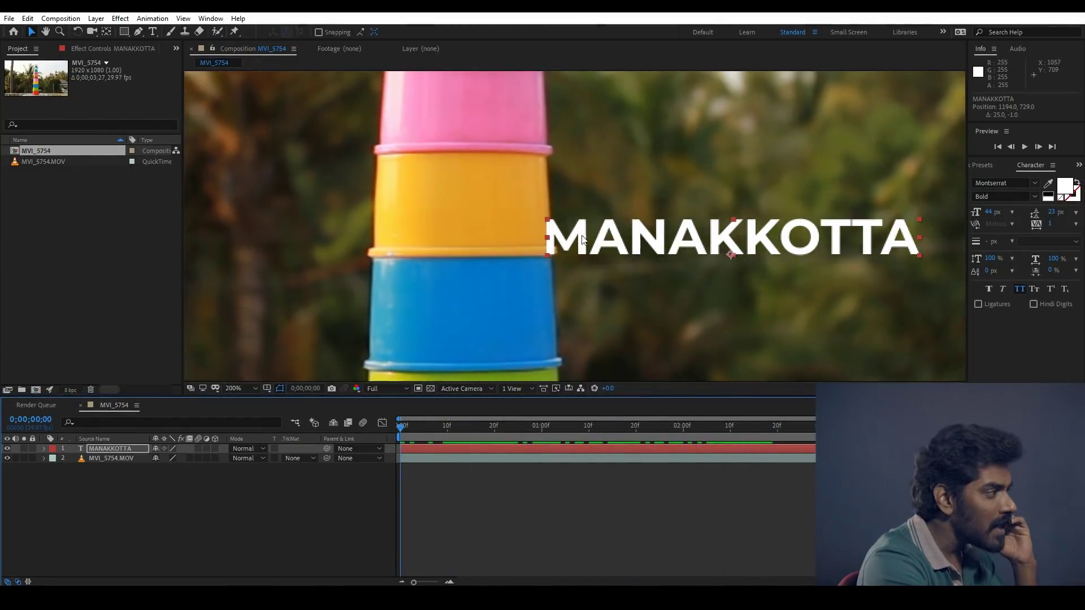
mouse_move(576, 236)
left_mouse_down()
mouse_move(620, 238)
mouse_move(615, 254)
left_mouse_up()
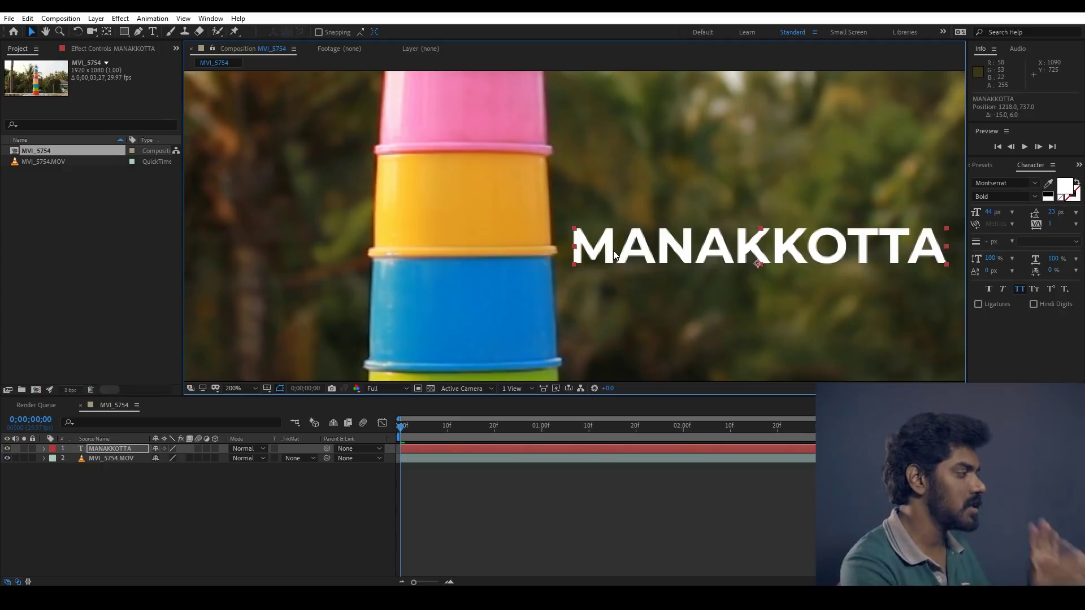
scroll(667, 203, "down", 2)
- Turn off the MANAKKOTTA layer's visibility and select the MVI_5754.MOV footage layer
scroll(667, 204, "down", 2)
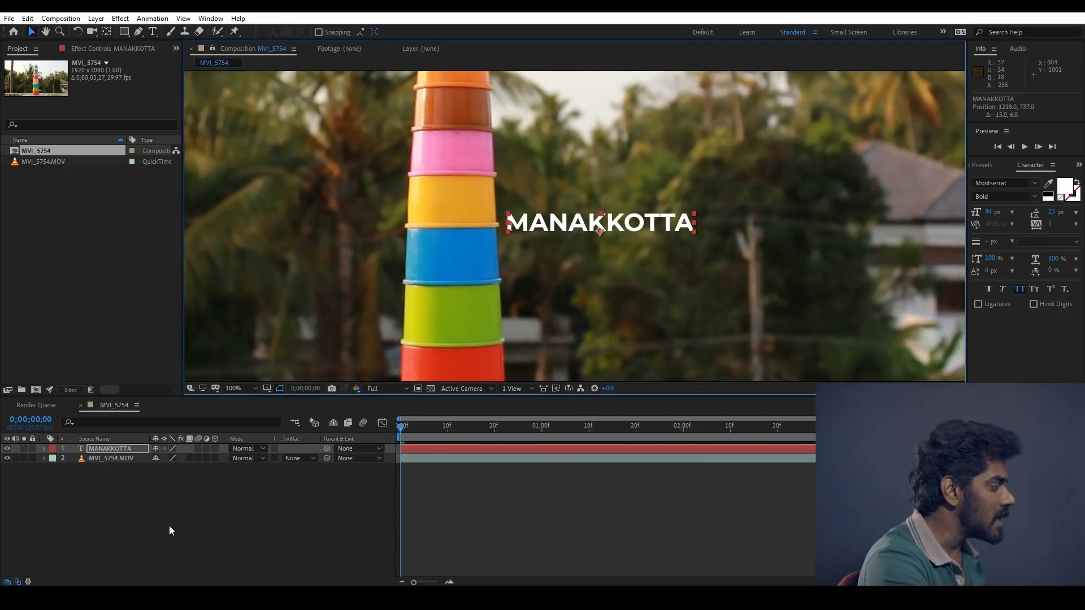
left_click(136, 493)
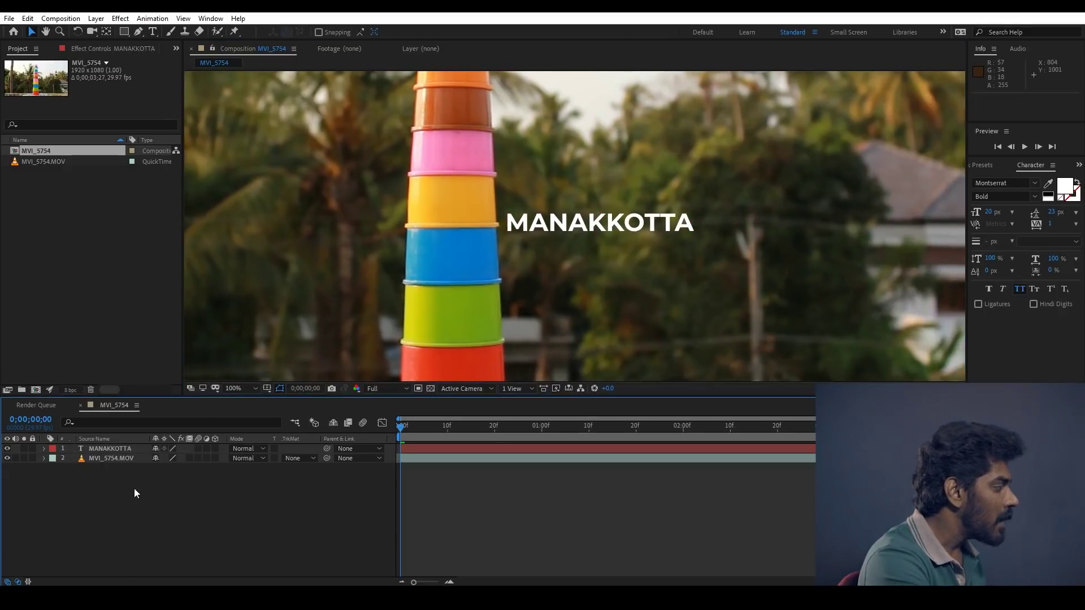
left_click(7, 449)
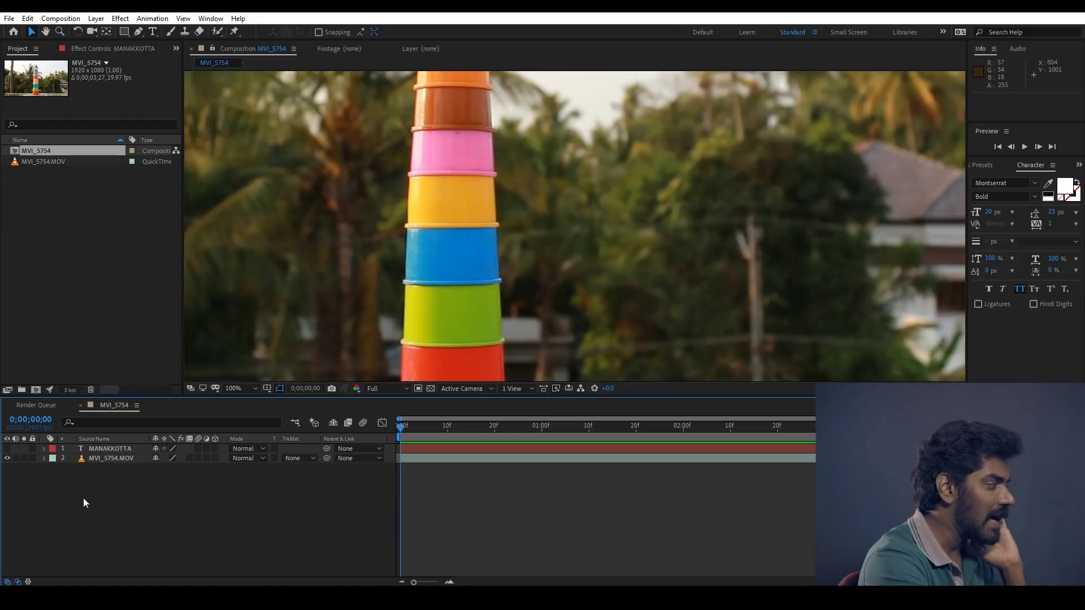
left_click(102, 461)
scroll(507, 270, "down", 2)
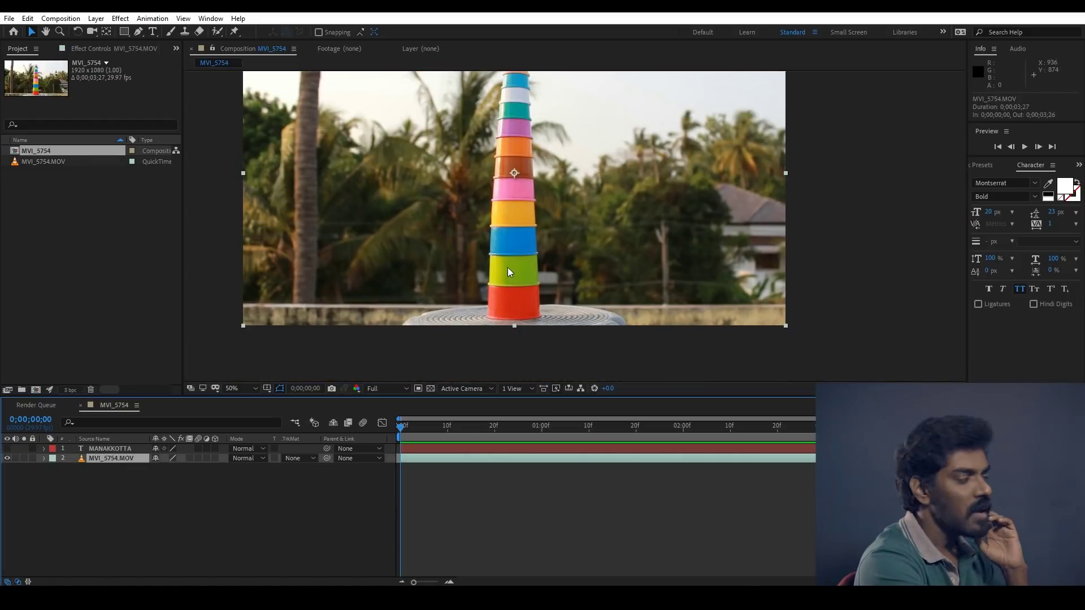
scroll(508, 268, "up", 2)
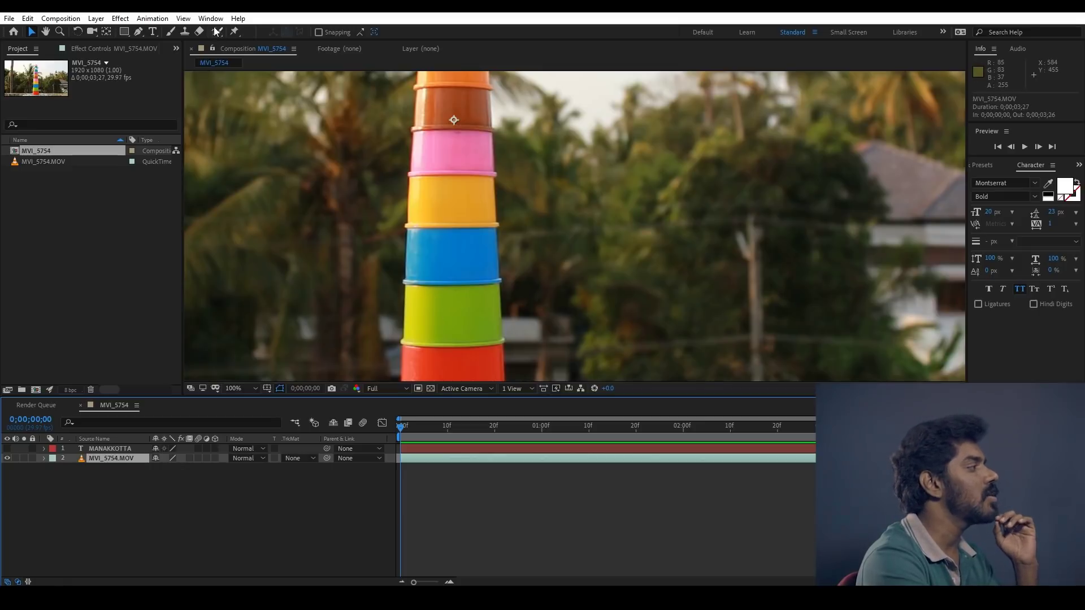
left_click(211, 19)
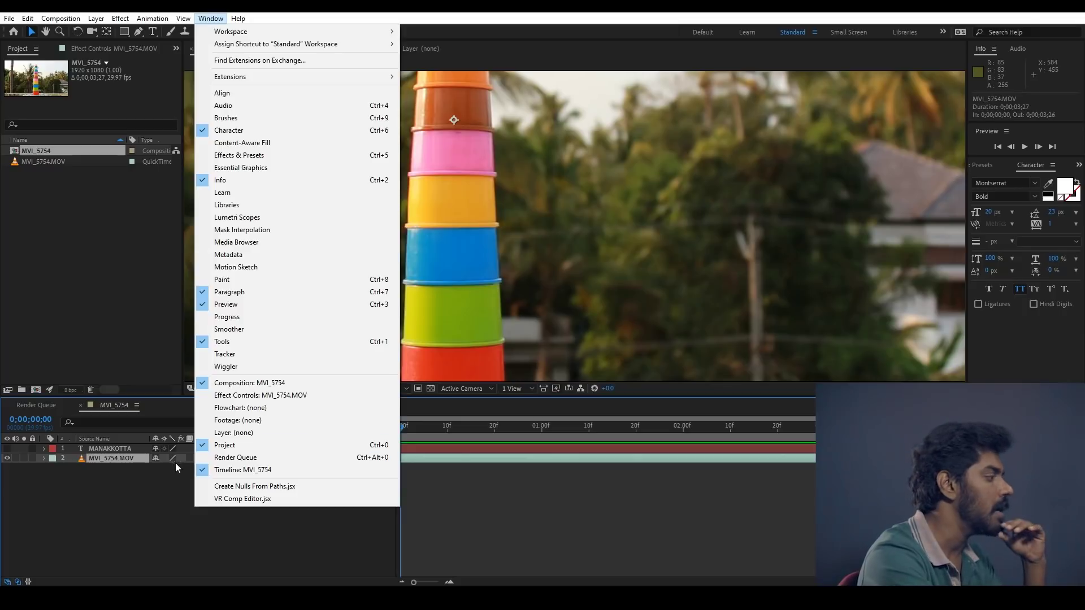
- Show the Tracker panel and start a position Track Motion on MVI_5754.MOV, placing the point on a cup
left_click(238, 355)
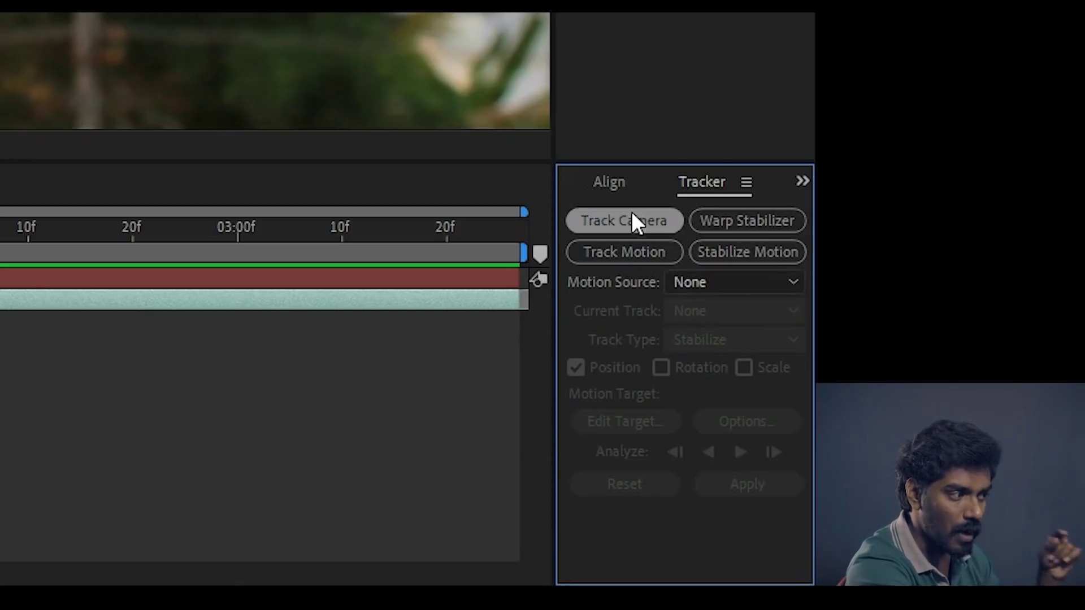
left_click(635, 253)
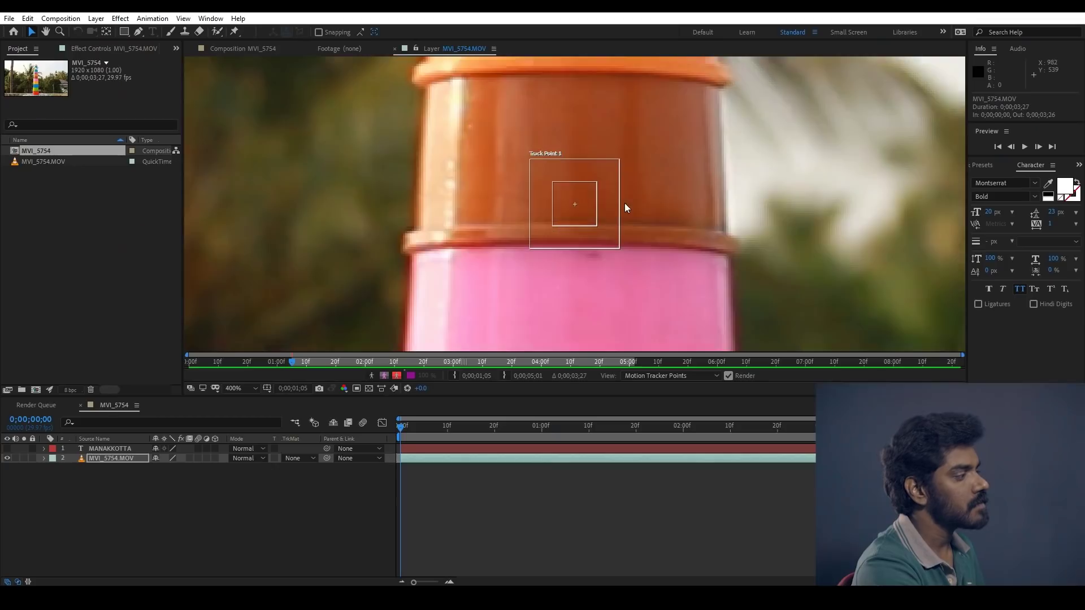
left_click_drag(598, 223, 551, 237)
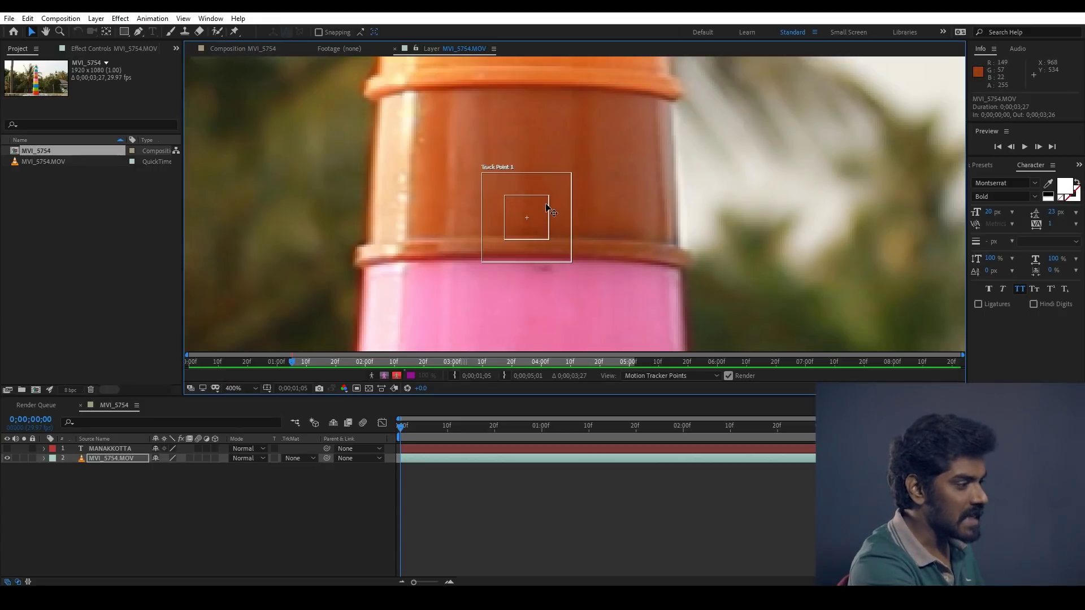
- Move Track Point 1 off the brown cup down to the edge between the yellow and blue cups
scroll(547, 209, "down", 2)
left_click_drag(582, 236, 468, 179)
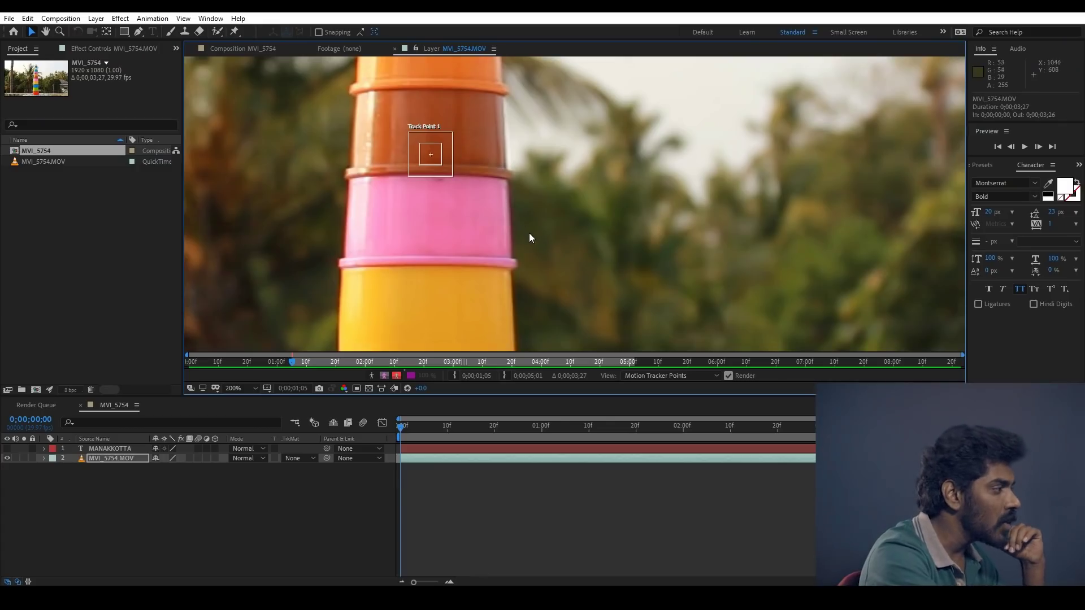
scroll(529, 232, "down", 2)
left_click_drag(513, 224, 446, 188)
scroll(427, 136, "up", 1)
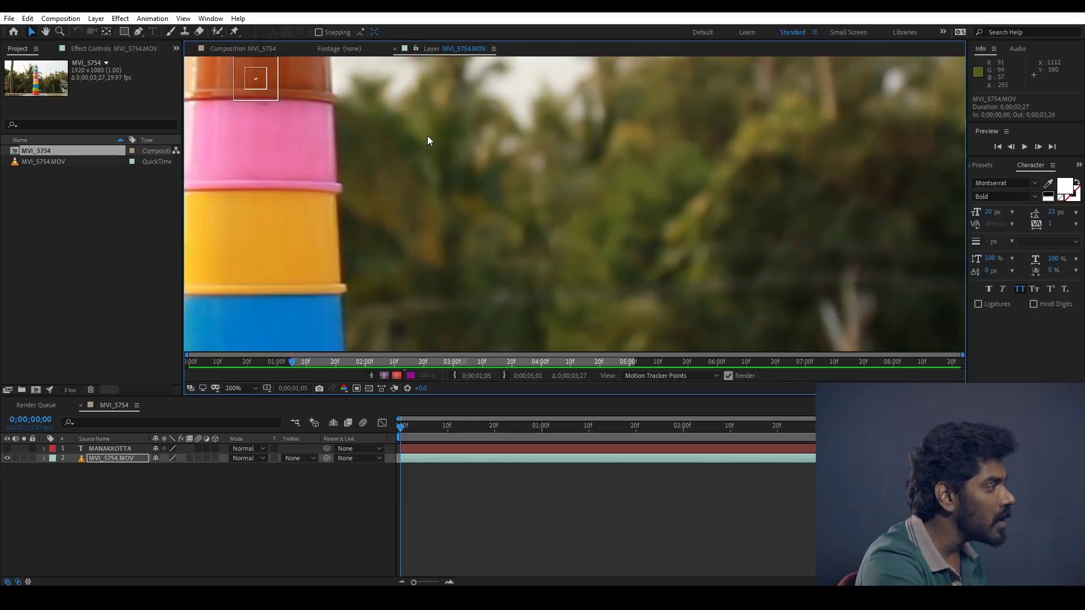
scroll(472, 159, "up", 1)
scroll(378, 143, "down", 2)
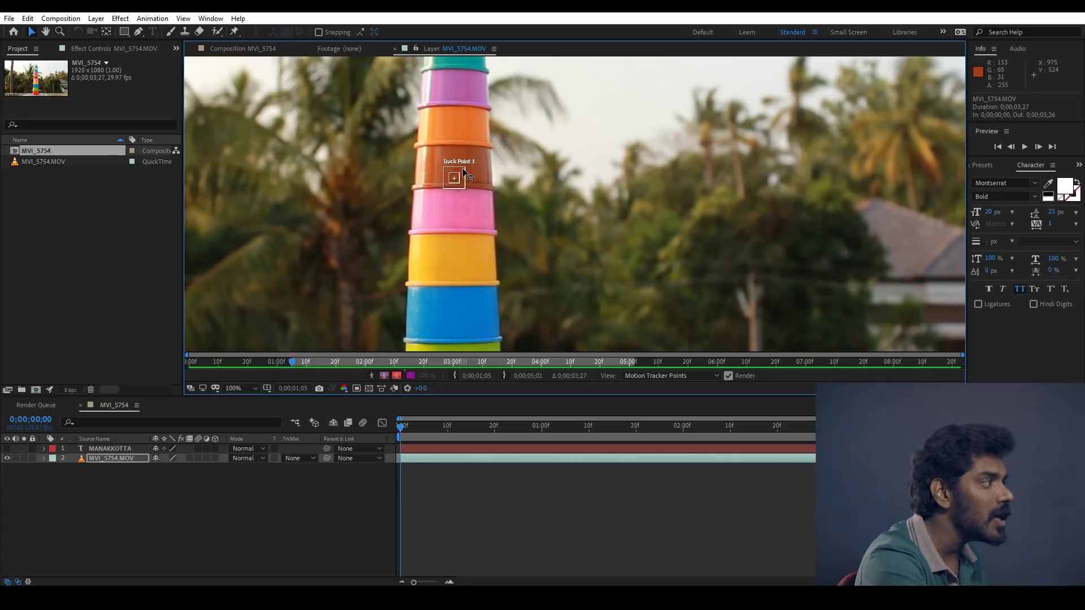
mouse_move(463, 171)
left_mouse_down()
mouse_move(512, 280)
mouse_move(503, 273)
left_mouse_up()
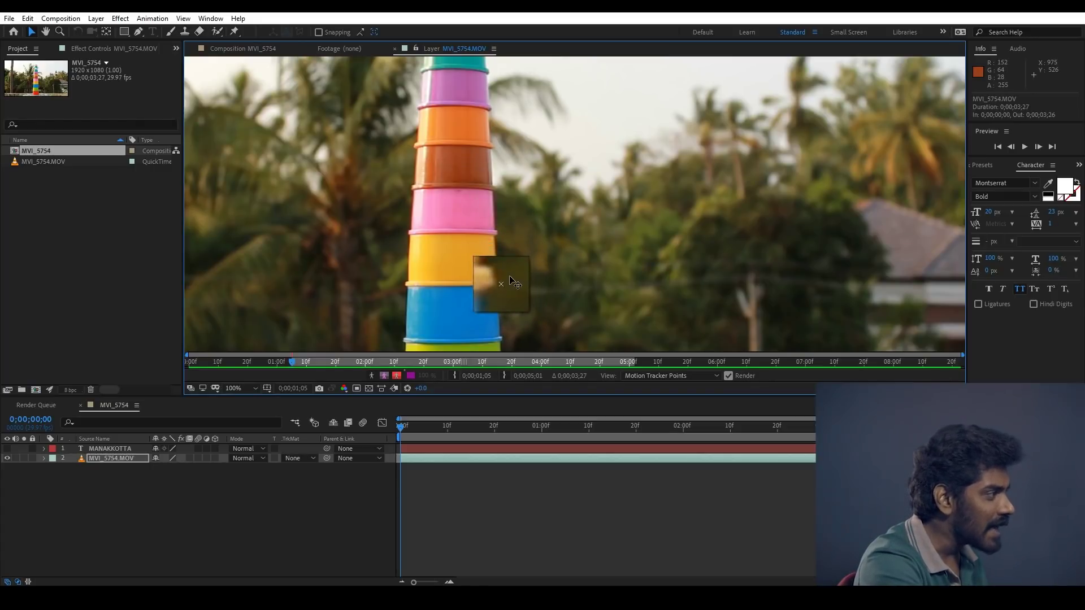
- Zoom in and place Track Point 1 on the right corner of the yellow cup's rim
left_click_drag(503, 273, 507, 274)
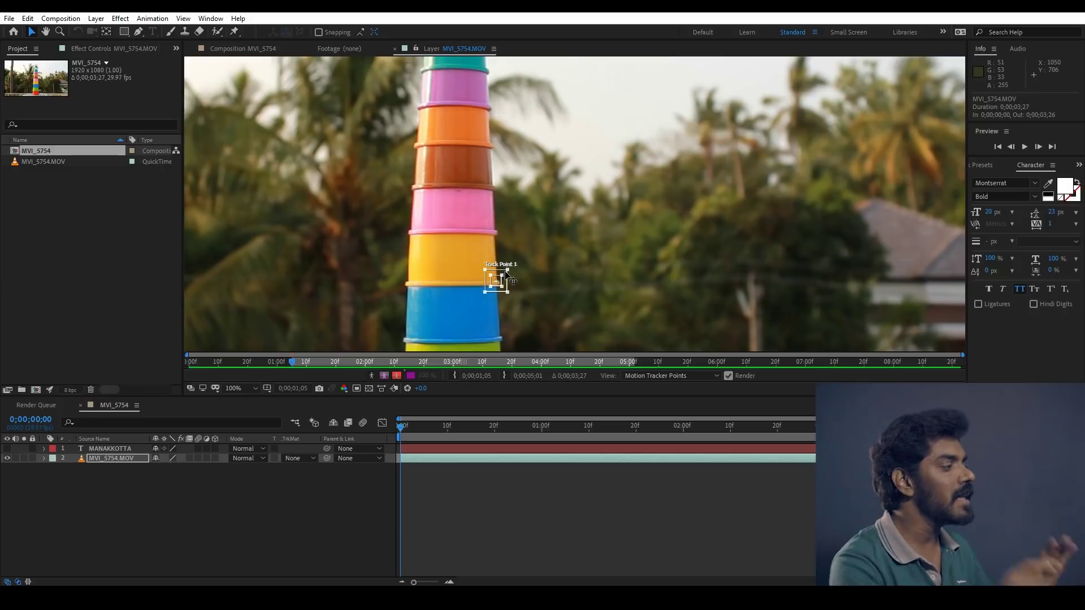
key("period")
left_click_drag(631, 273, 537, 275)
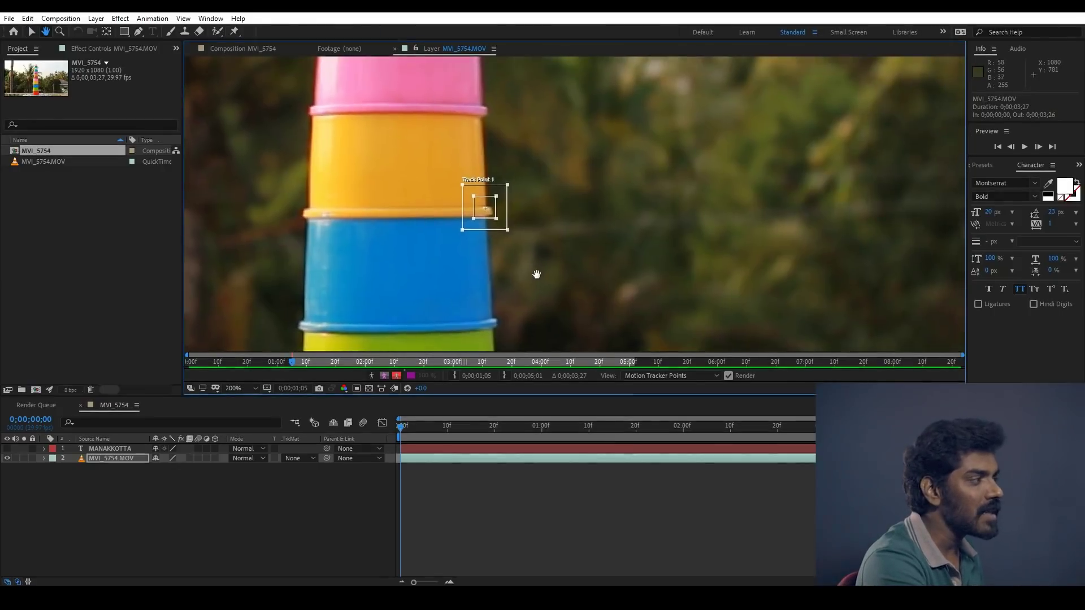
key("period")
key("period")
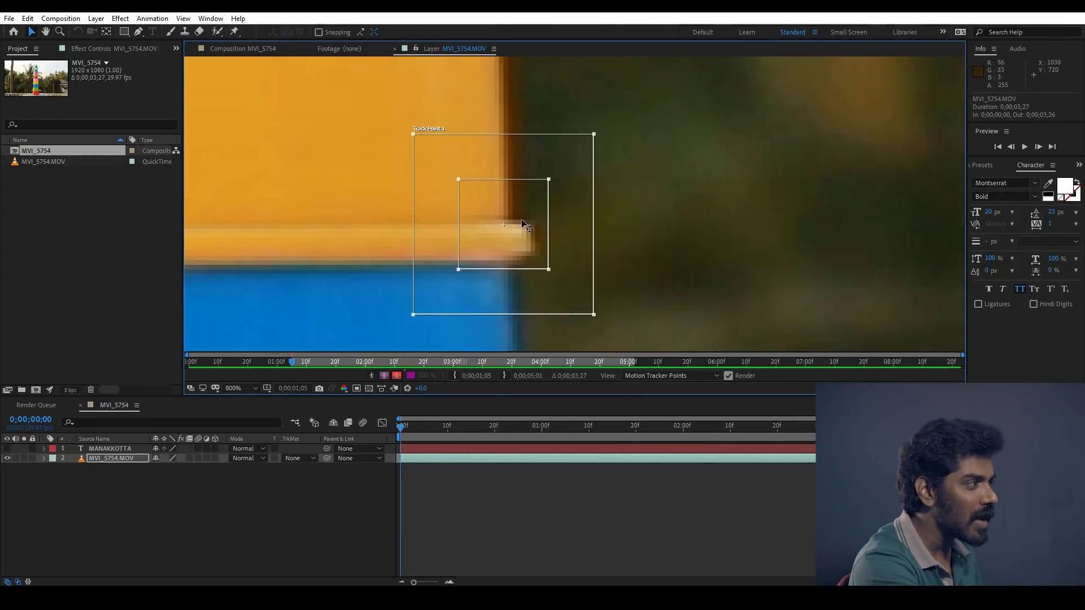
left_click_drag(518, 243, 571, 226)
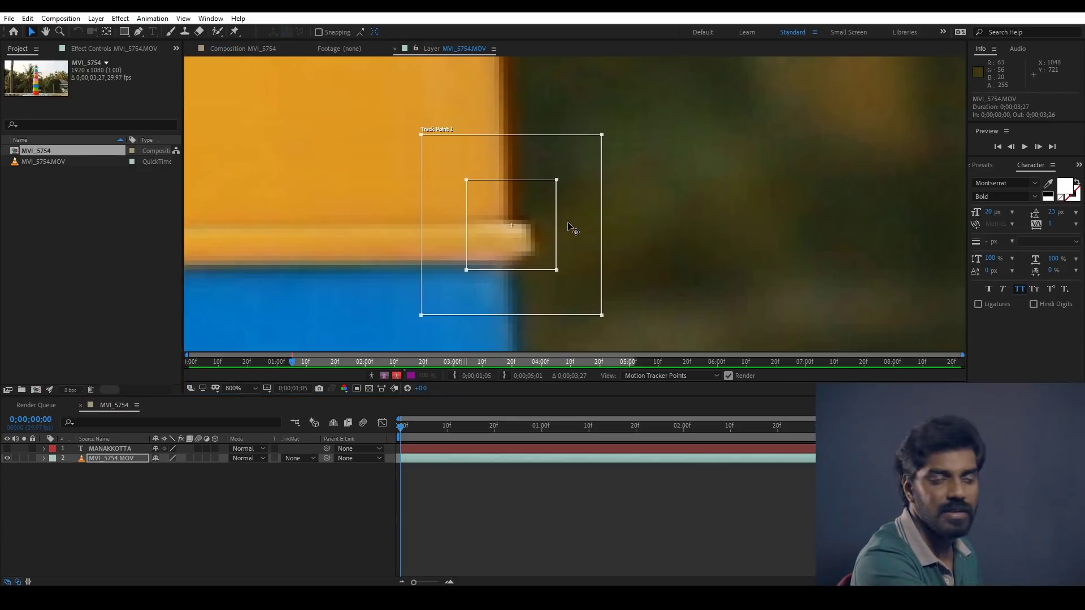
left_click_drag(555, 184, 562, 184)
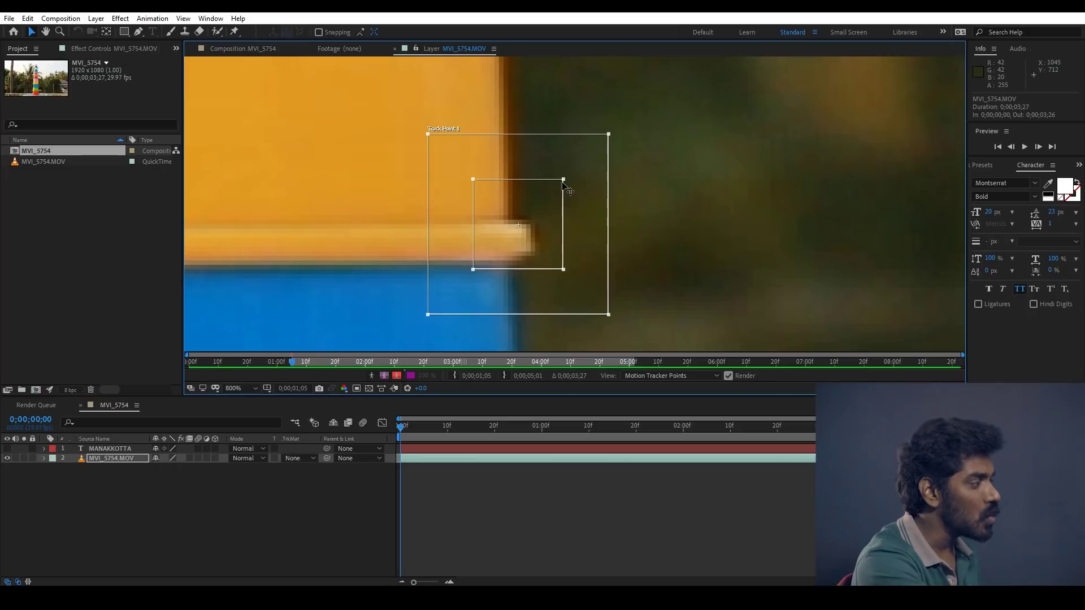
- Enlarge the track point's search area and shrink its feature box around the rim corner
left_click_drag(617, 123, 638, 120)
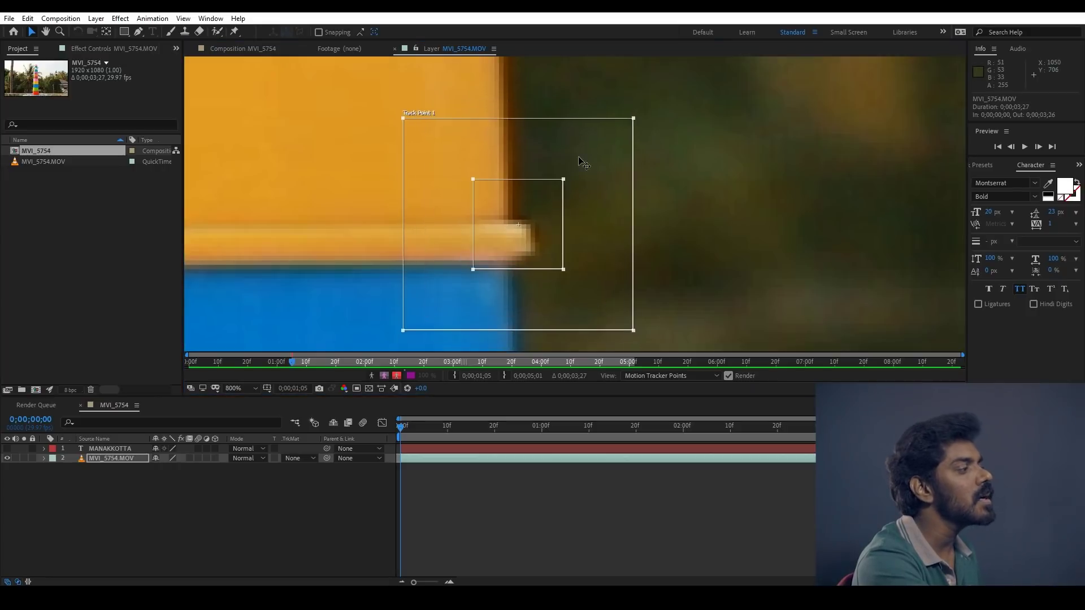
left_click_drag(564, 180, 561, 184)
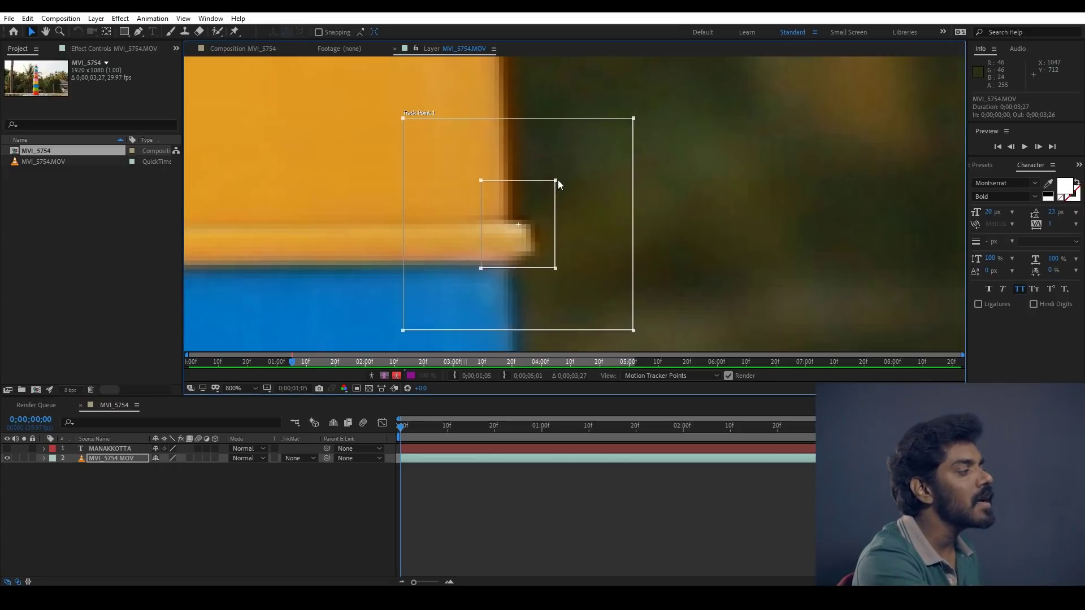
scroll(593, 201, "down", 1)
scroll(614, 212, "down", 1)
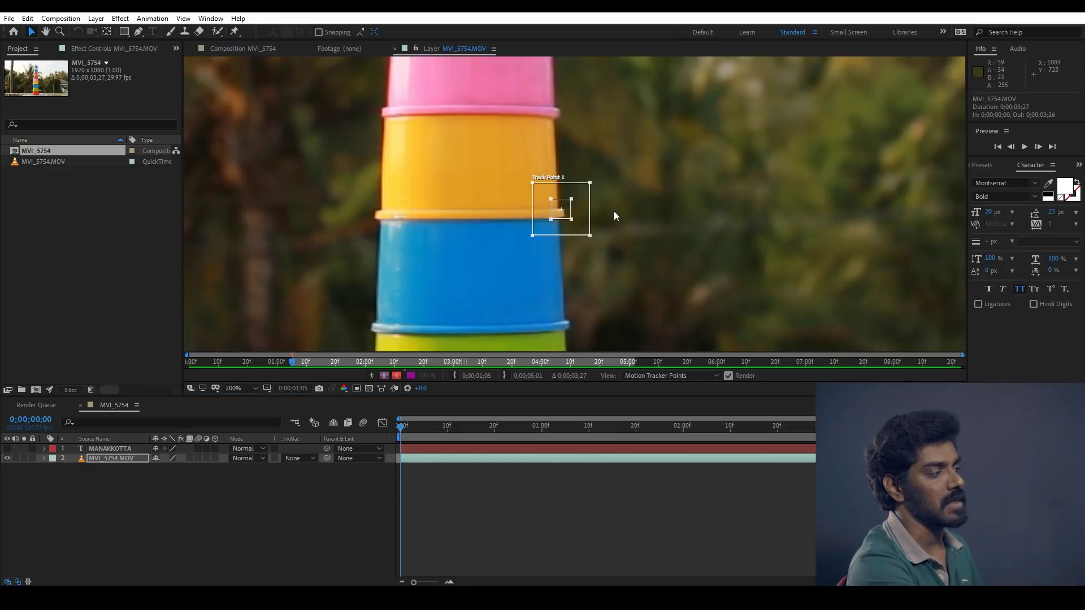
scroll(616, 215, "up", 1)
scroll(617, 217, "up", 1)
scroll(605, 216, "down", 1)
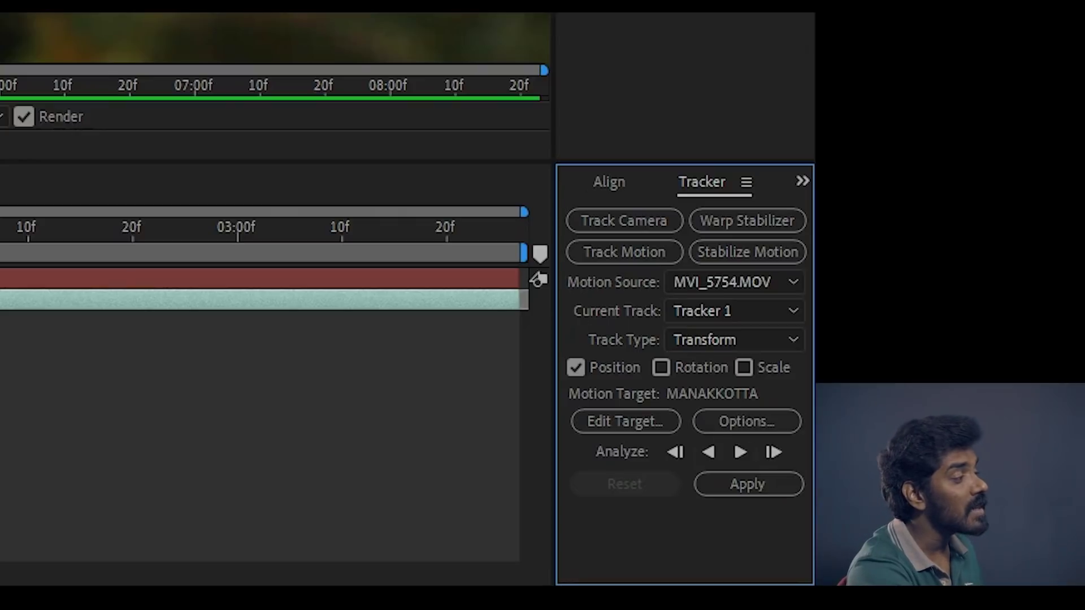
- Analyze Track Point 1 forward through the whole clip
left_click(271, 141)
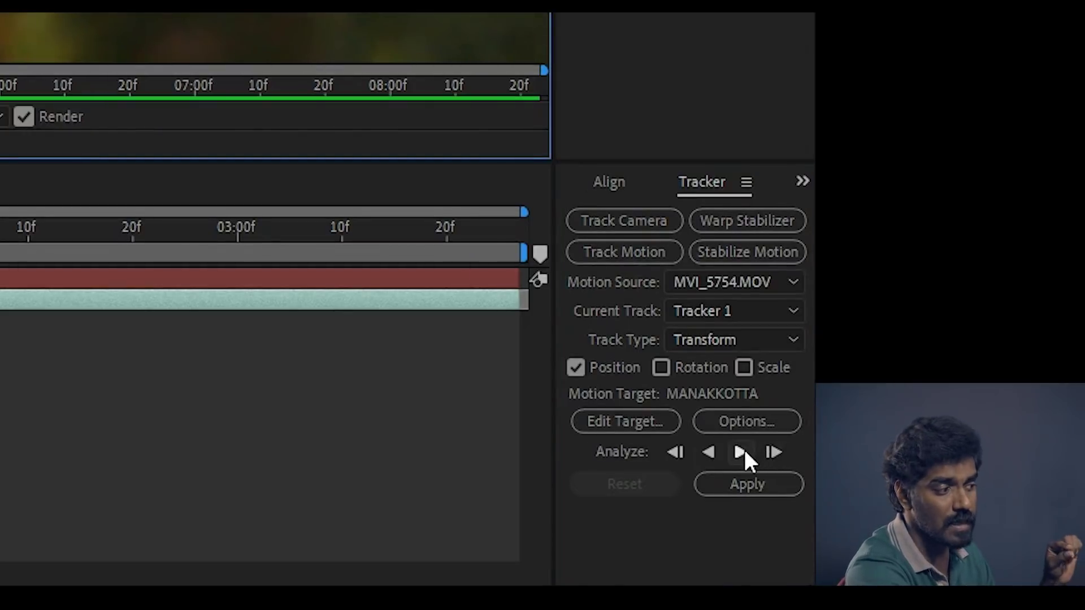
left_click(744, 449)
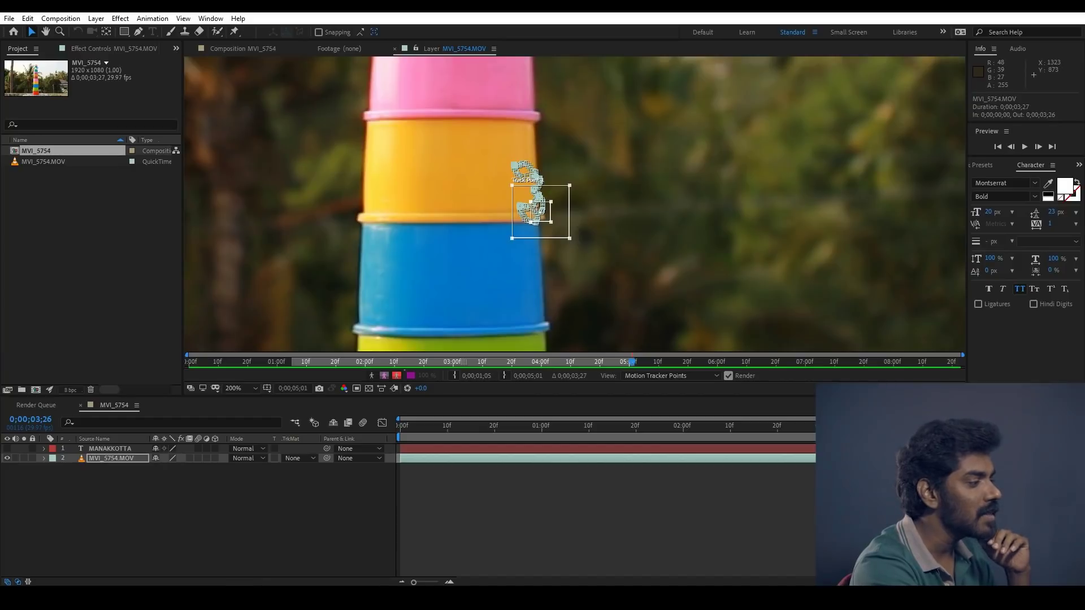
left_click_drag(777, 429, 564, 429)
scroll(615, 157, "up", 1)
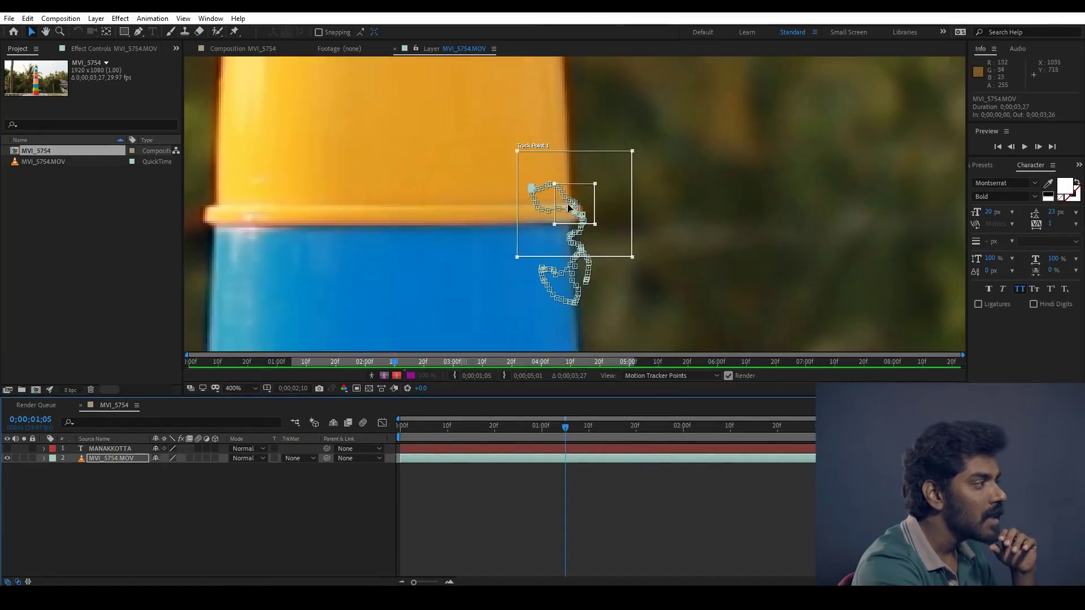
left_click_drag(477, 429, 590, 428)
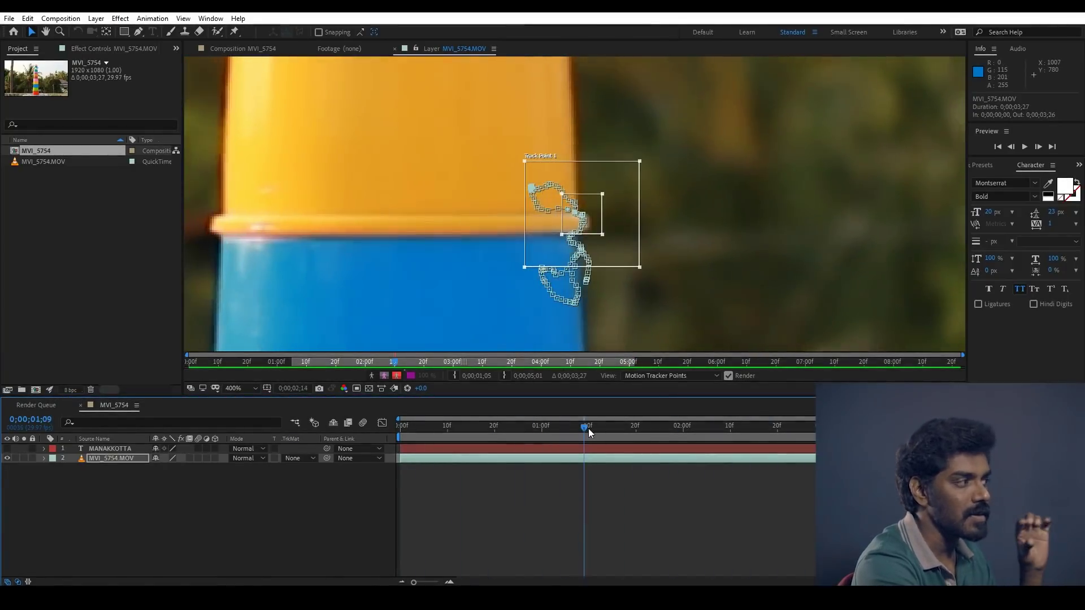
mouse_move(582, 432)
left_mouse_down()
mouse_move(466, 428)
mouse_move(568, 421)
left_mouse_up()
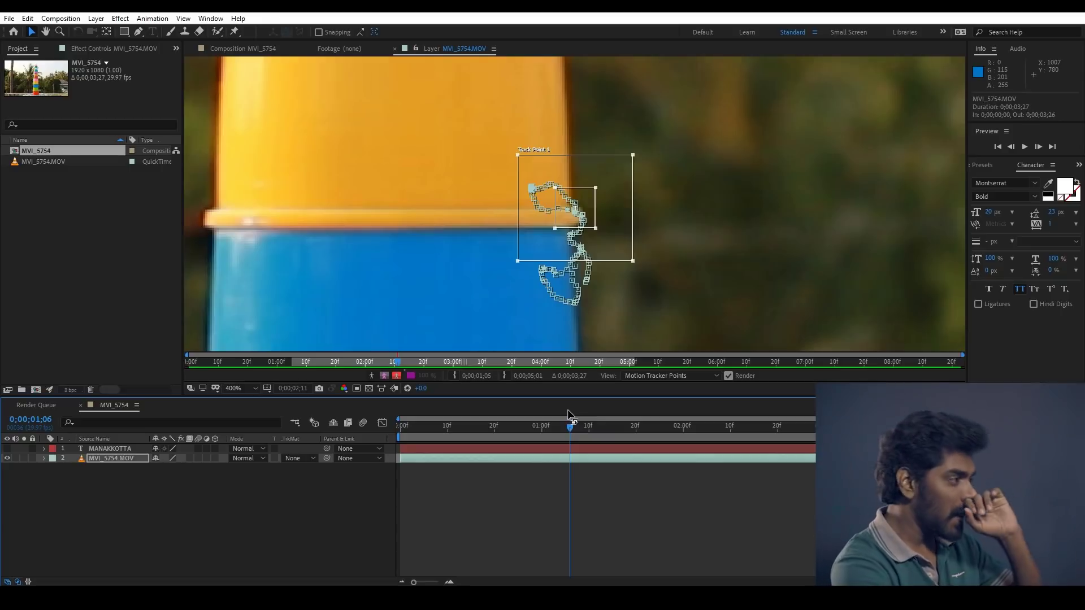
mouse_move(568, 428)
left_mouse_down()
mouse_move(627, 430)
mouse_move(607, 433)
left_mouse_up()
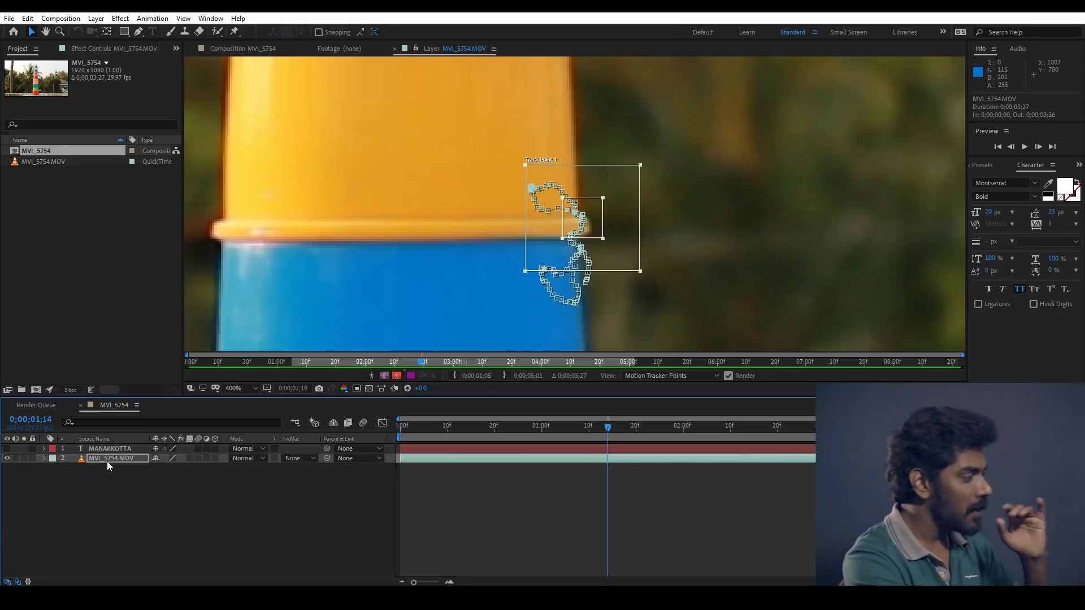
mouse_move(441, 428)
left_mouse_down()
mouse_move(733, 430)
mouse_move(550, 433)
left_mouse_up()
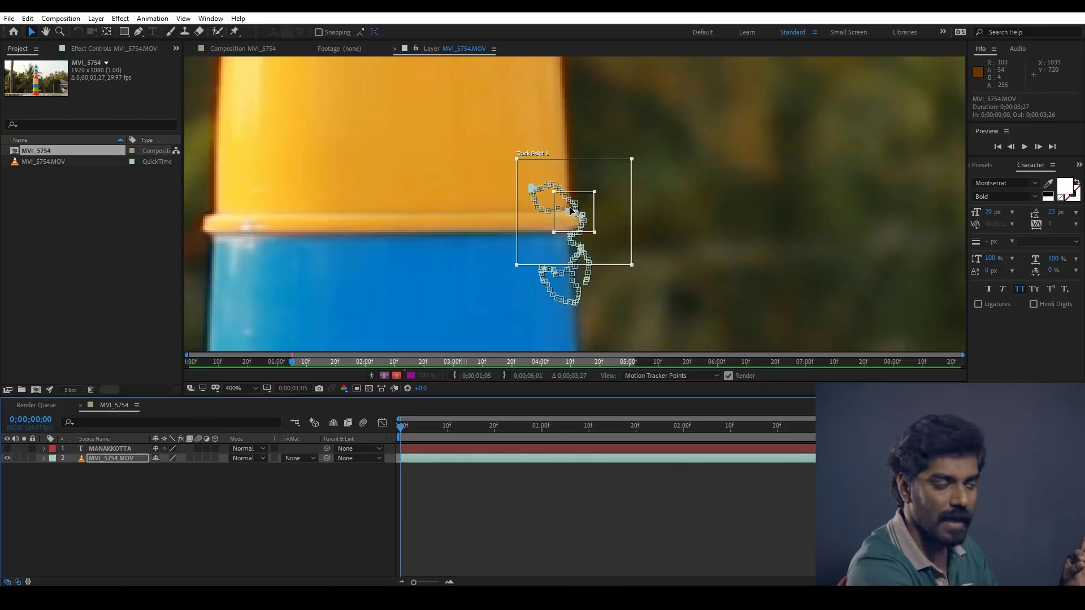
- Create a Null Object, move Null 1 above MANAKKOTTA, and reselect MVI_5754.MOV
right_click(193, 493)
mouse_move(503, 209)
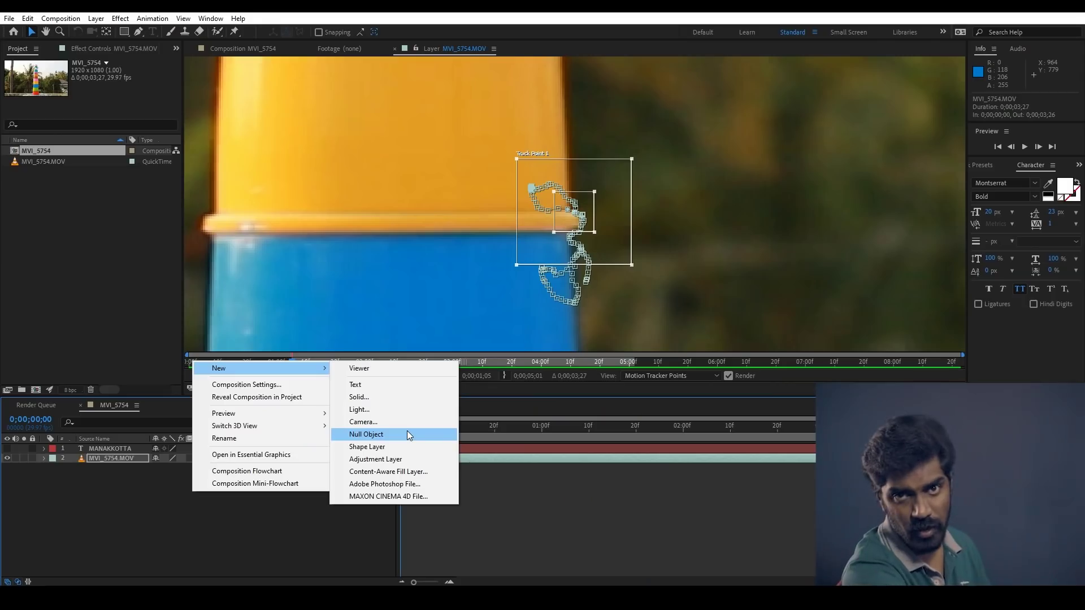
left_click(407, 432)
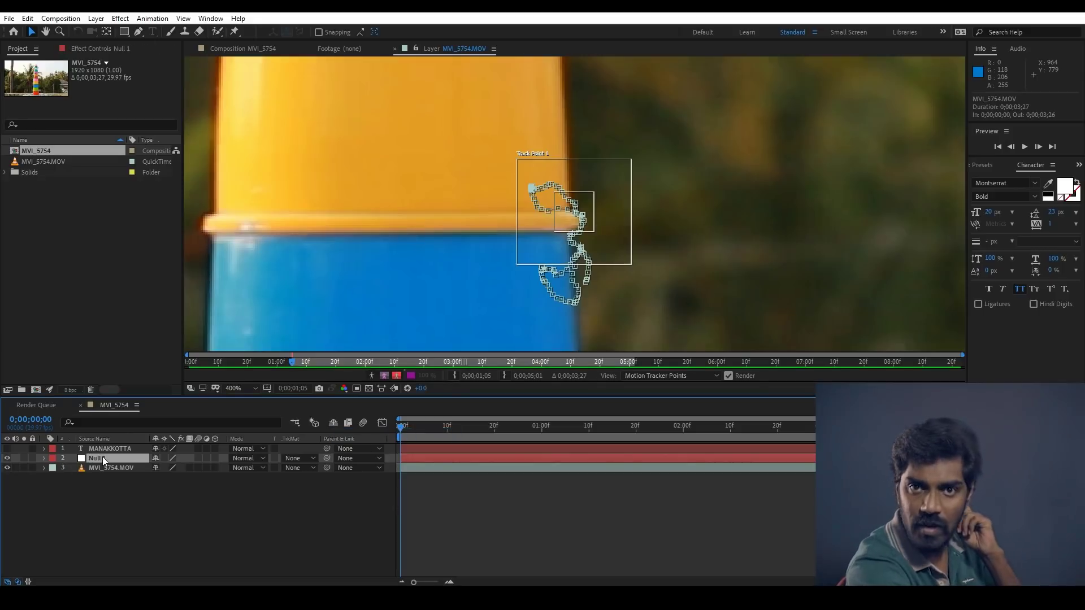
left_click_drag(103, 456, 104, 442)
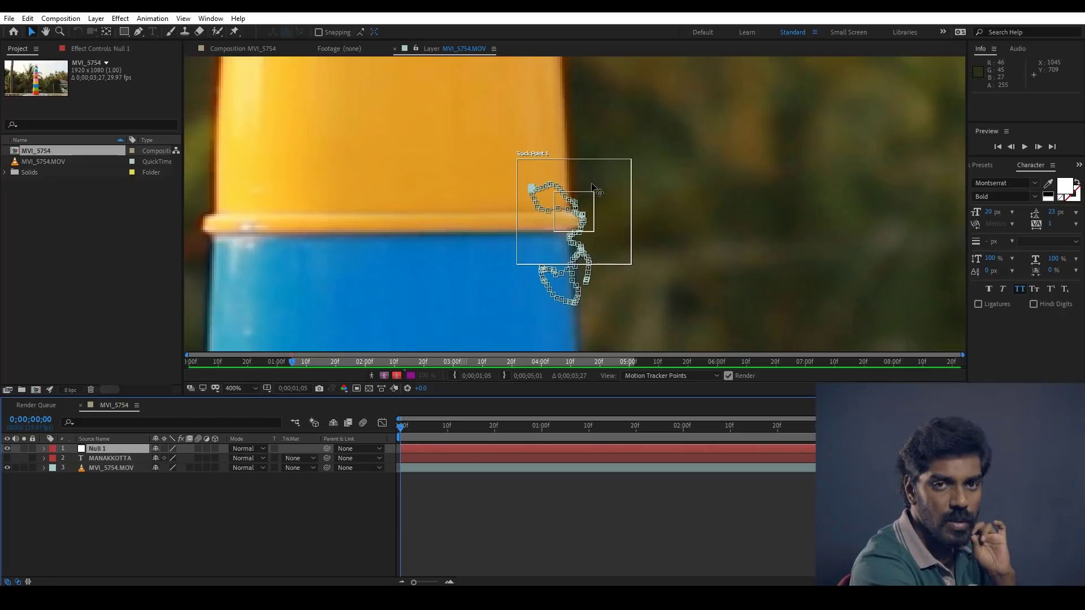
left_click(111, 469)
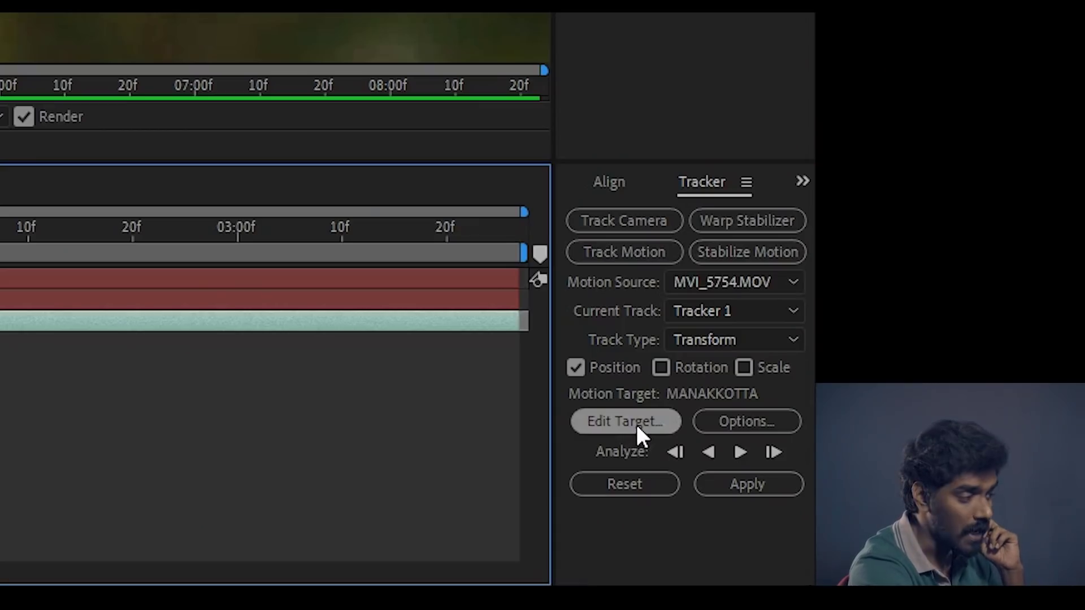
- Change the tracker's motion target to 1. Null 1
left_click(636, 425)
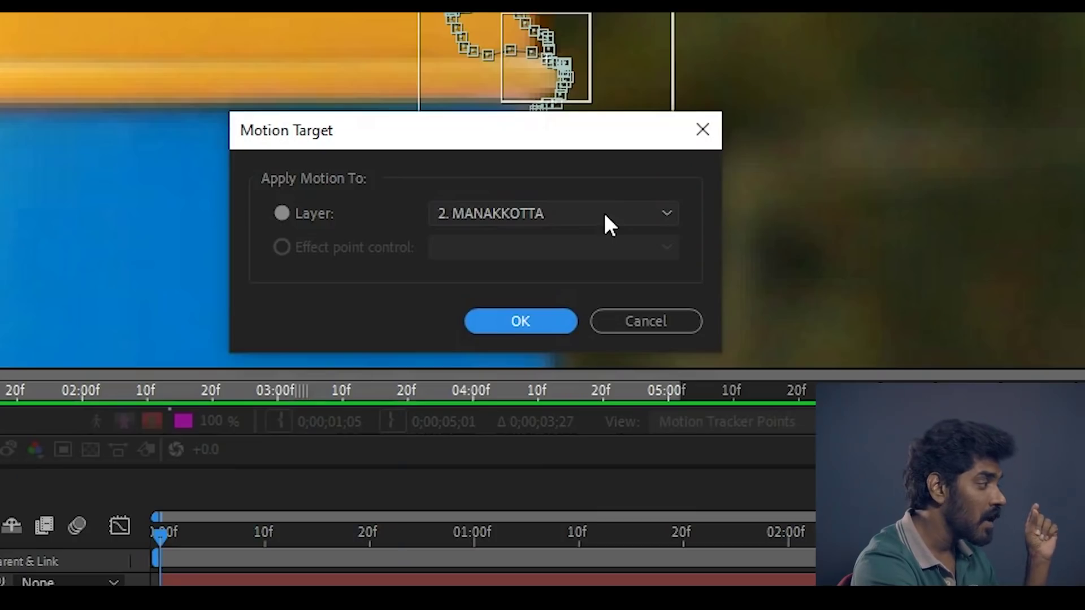
left_click(604, 215)
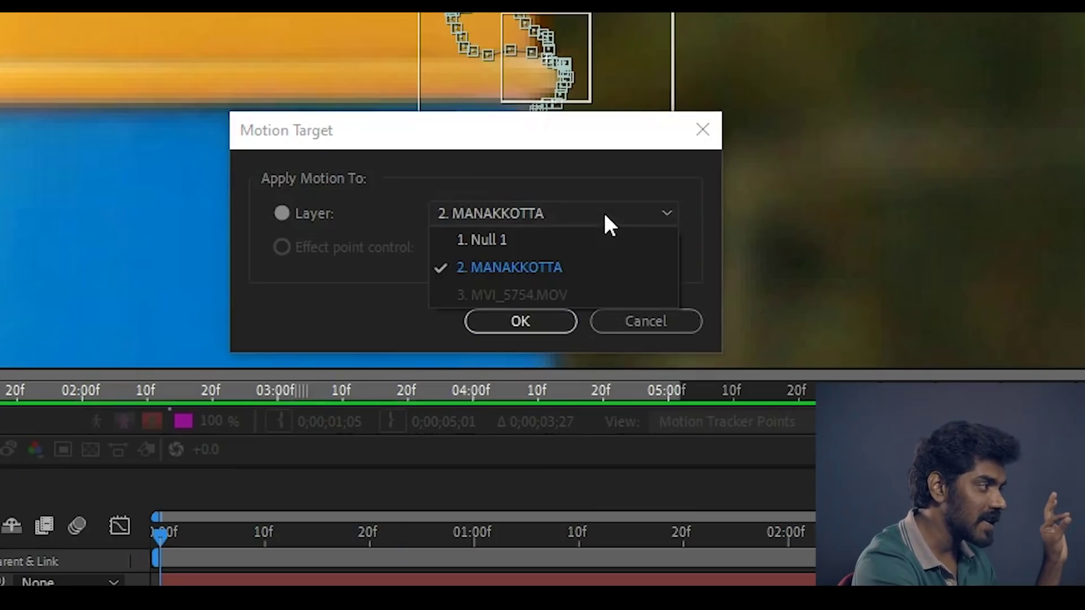
left_click(510, 237)
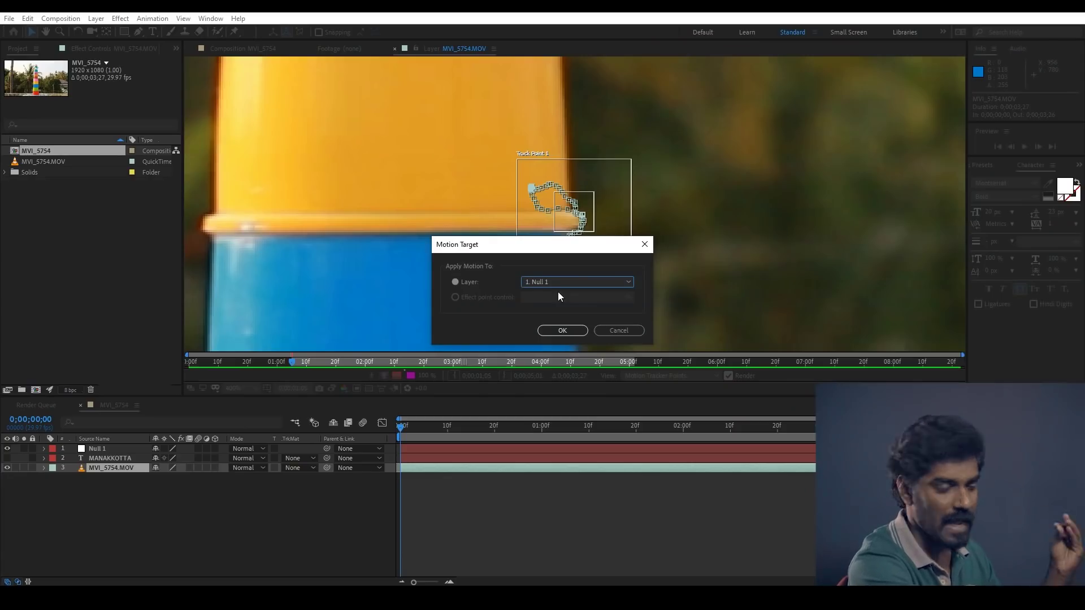
left_click(571, 331)
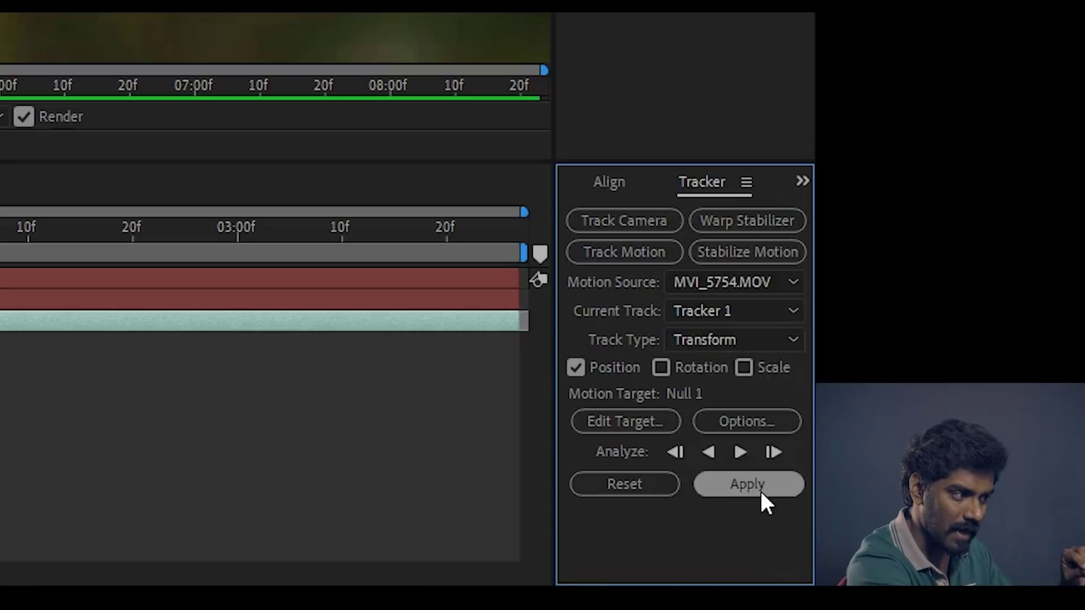
- Apply Tracker 1's motion data to Null 1 in both X and Y
left_click(759, 489)
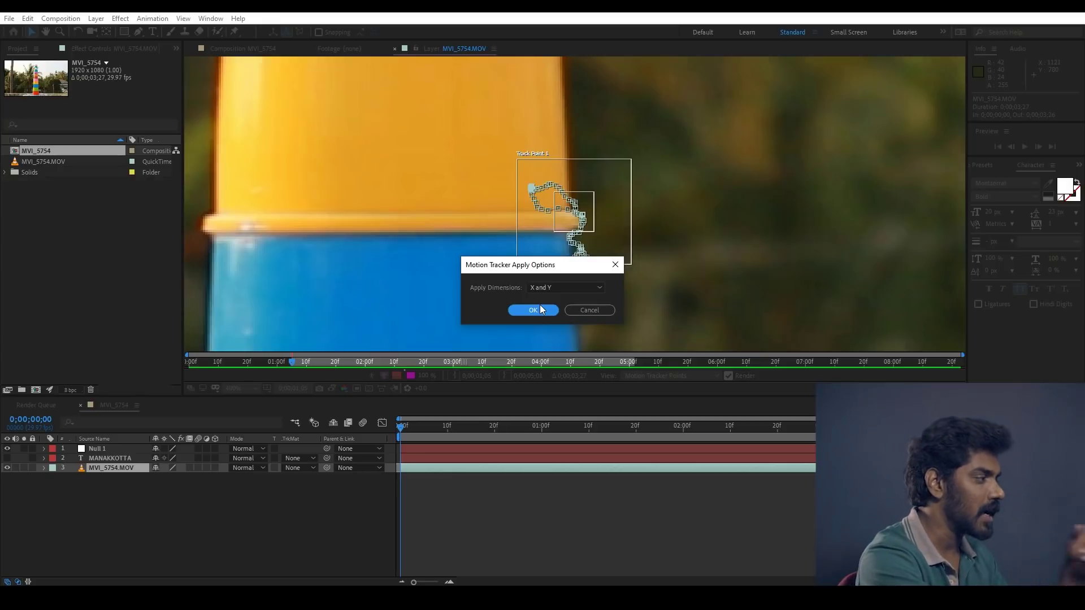
left_click(533, 310)
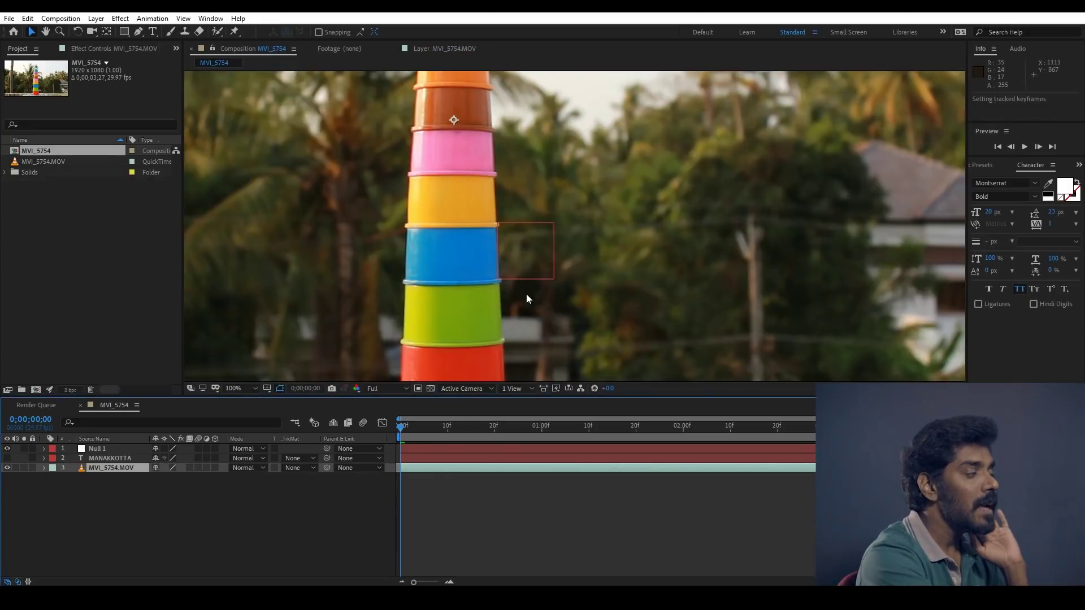
key("period")
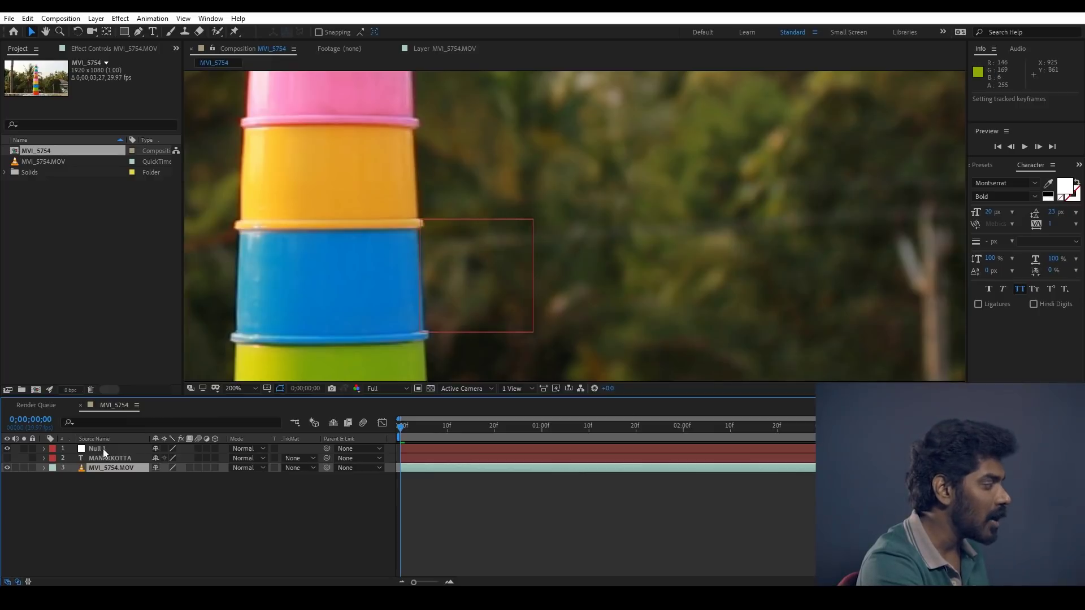
- Select Null 1 and scrub through the shot to check its tracked motion
left_click(103, 448)
left_click_drag(458, 295, 540, 209)
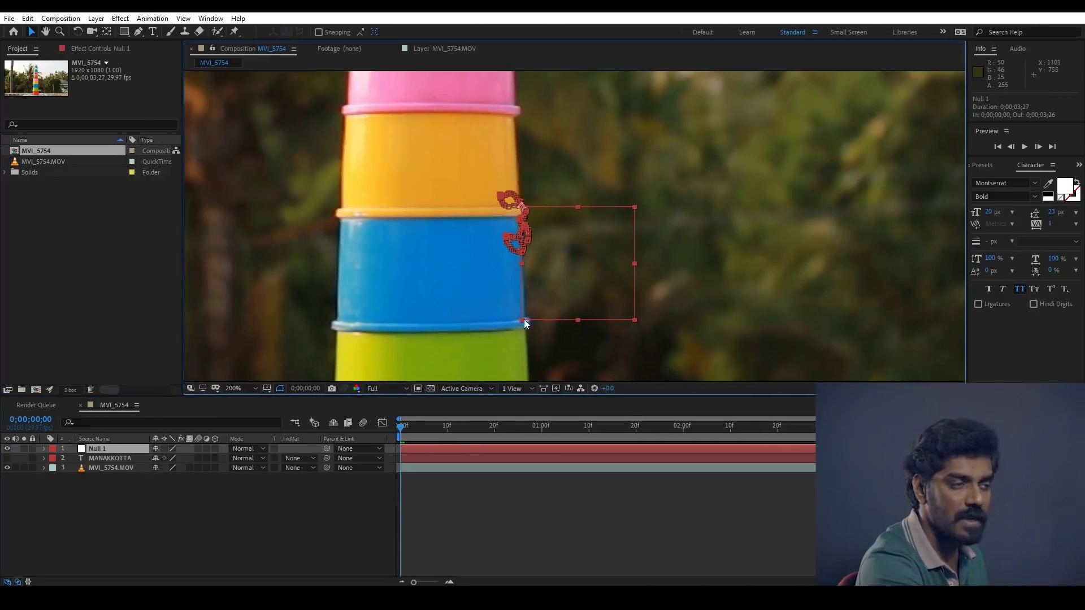
left_click(255, 496)
left_click_drag(405, 429, 725, 428)
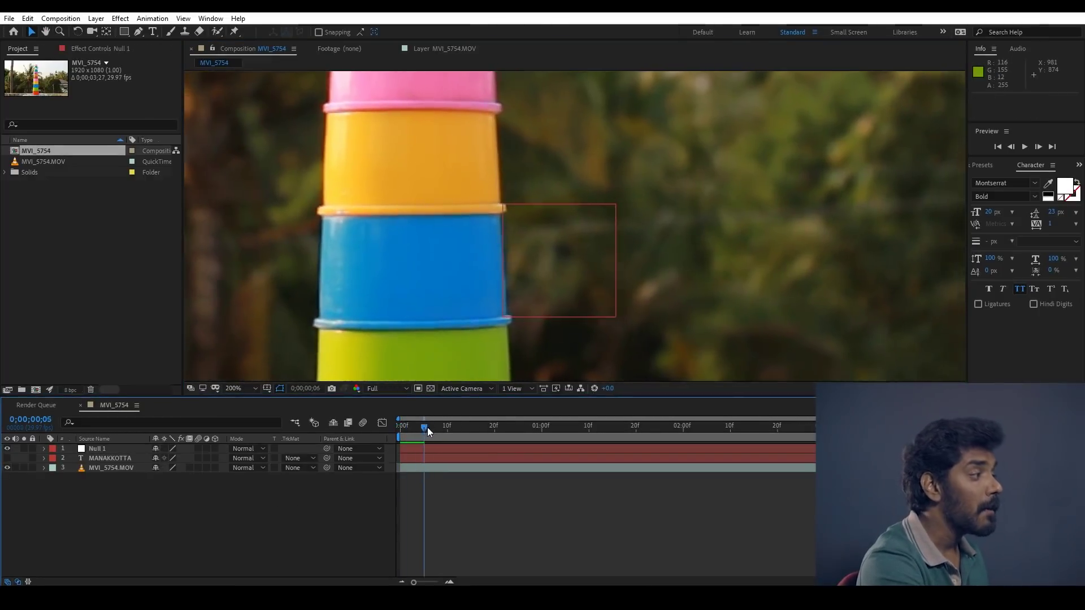
left_click_drag(407, 428, 808, 427)
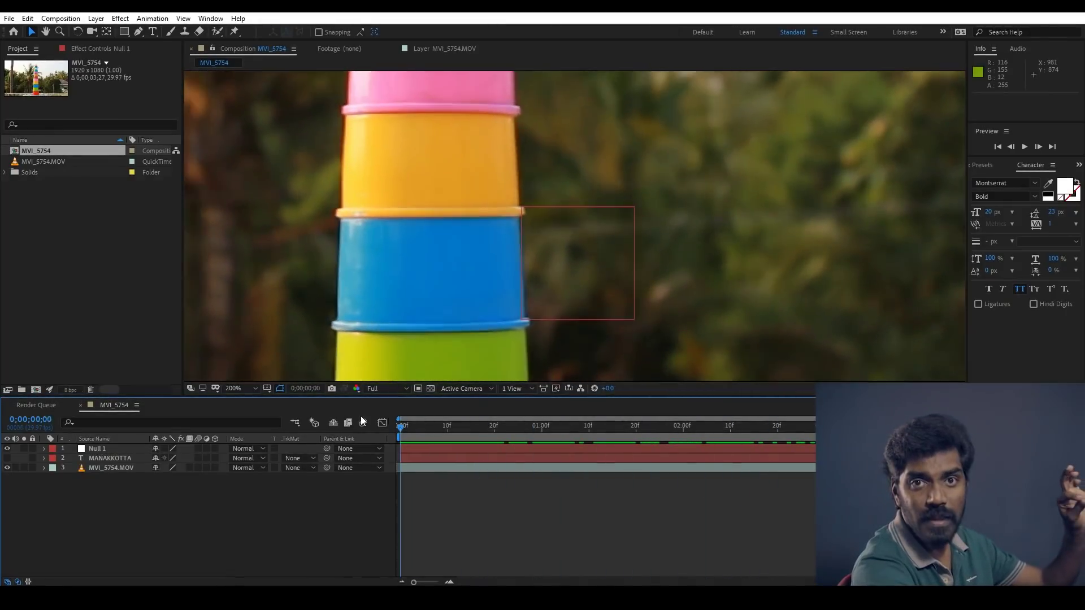
mouse_move(403, 428)
left_mouse_down()
mouse_move(653, 435)
mouse_move(338, 433)
left_mouse_up()
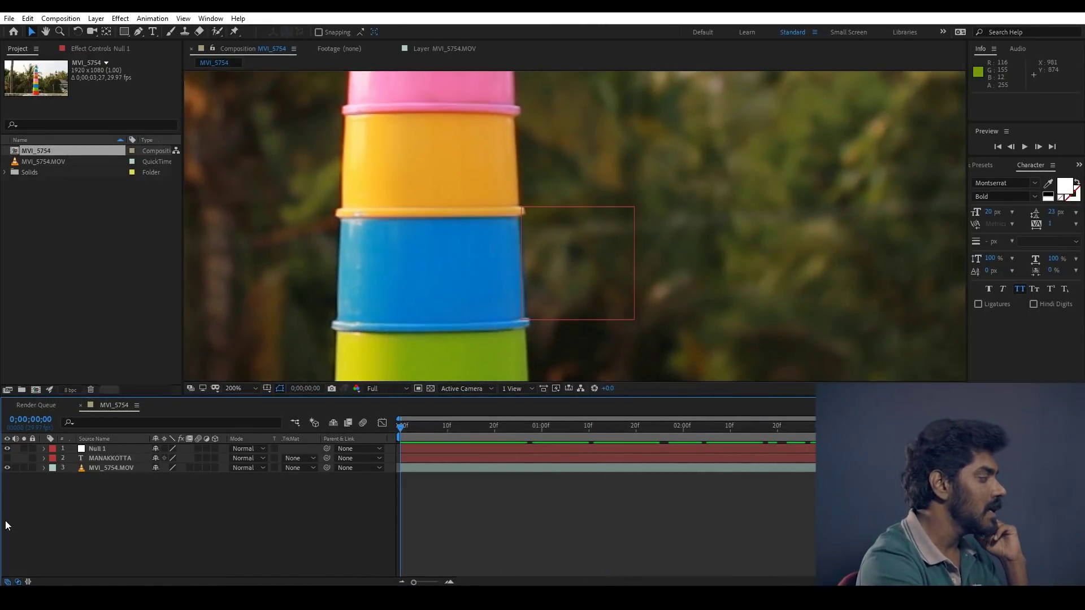
- Show MANAKKOTTA again, preview, and nudge it down-left to 1208.5, 748 beside the blue cup
left_click(7, 458)
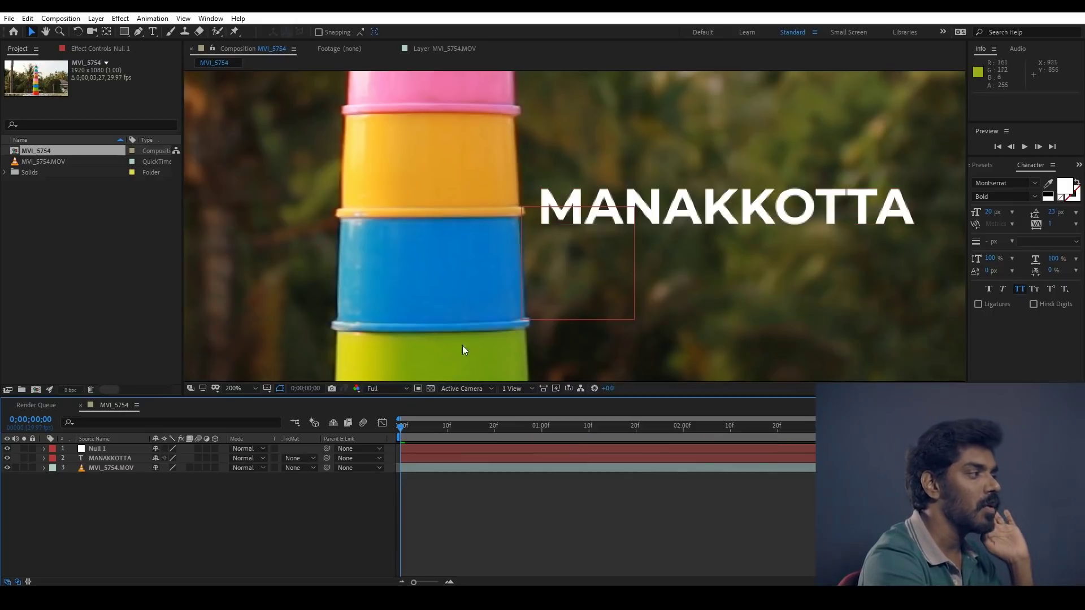
key("space")
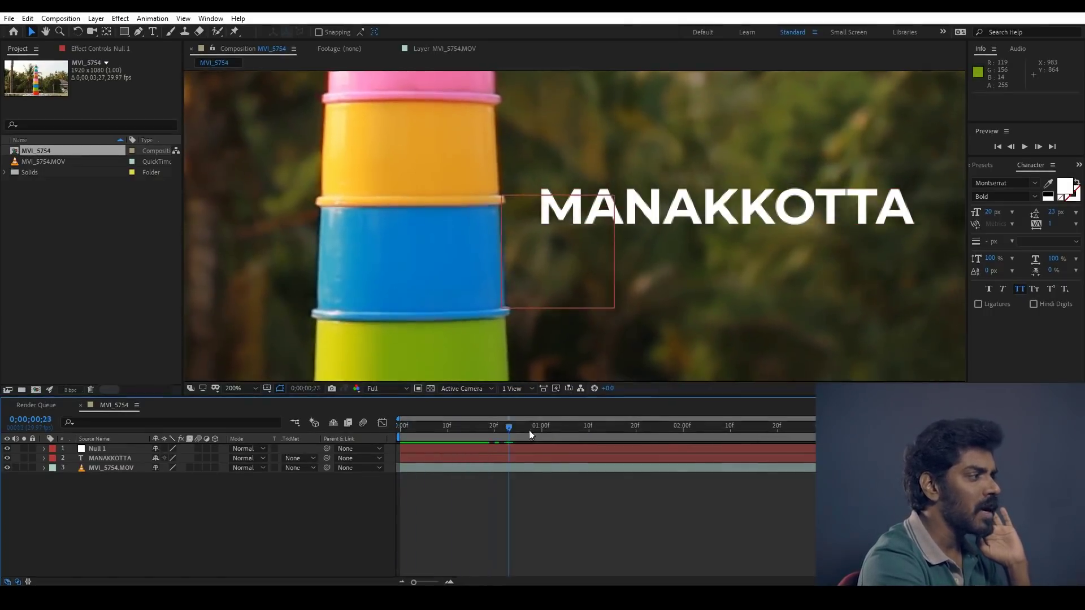
key("space")
key("comma")
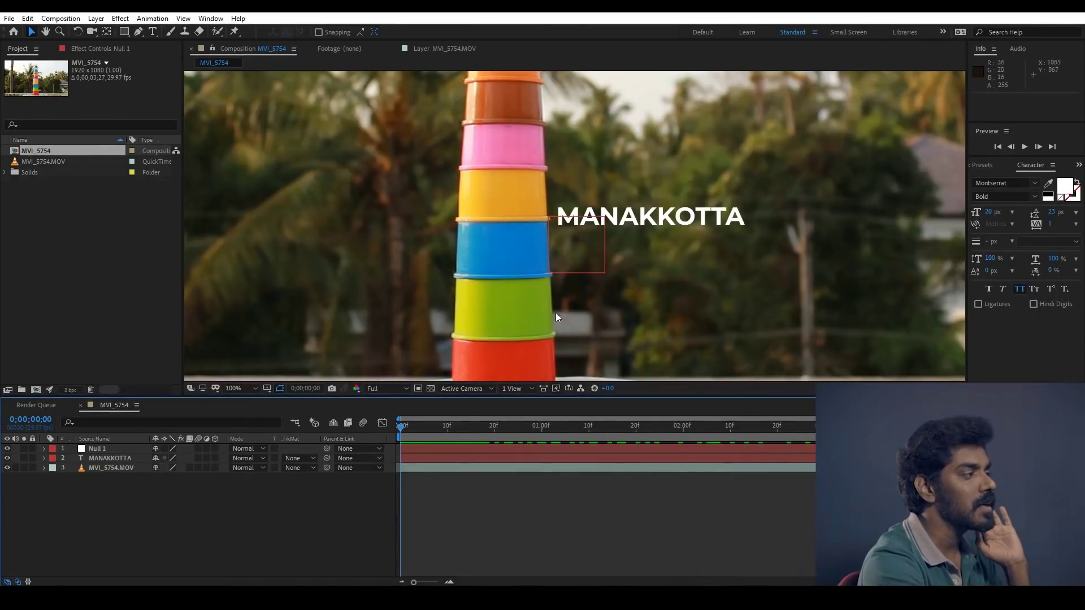
left_click_drag(406, 425, 640, 429)
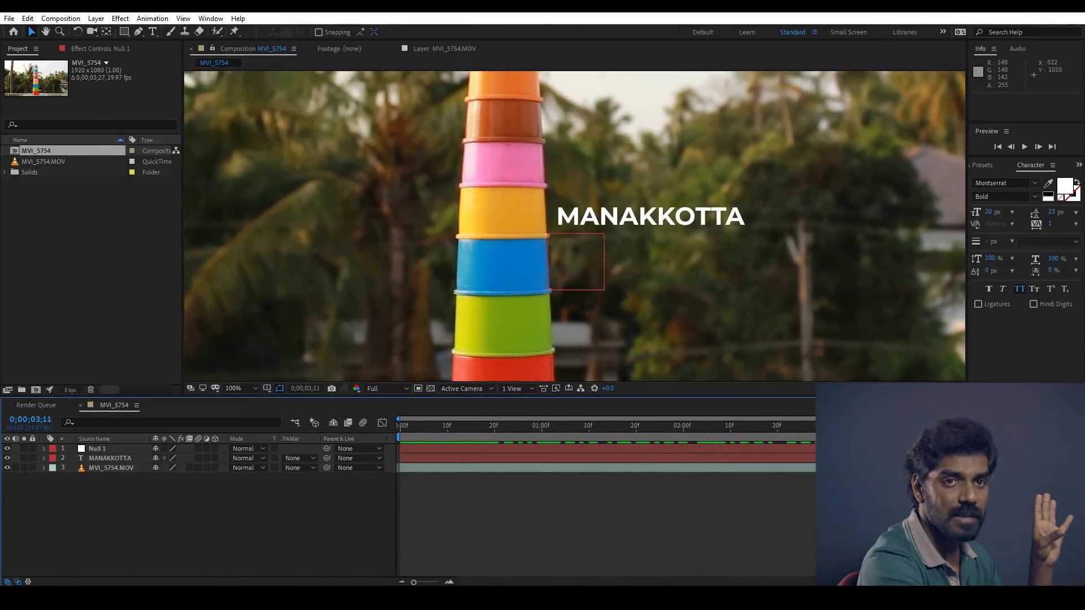
key("Home")
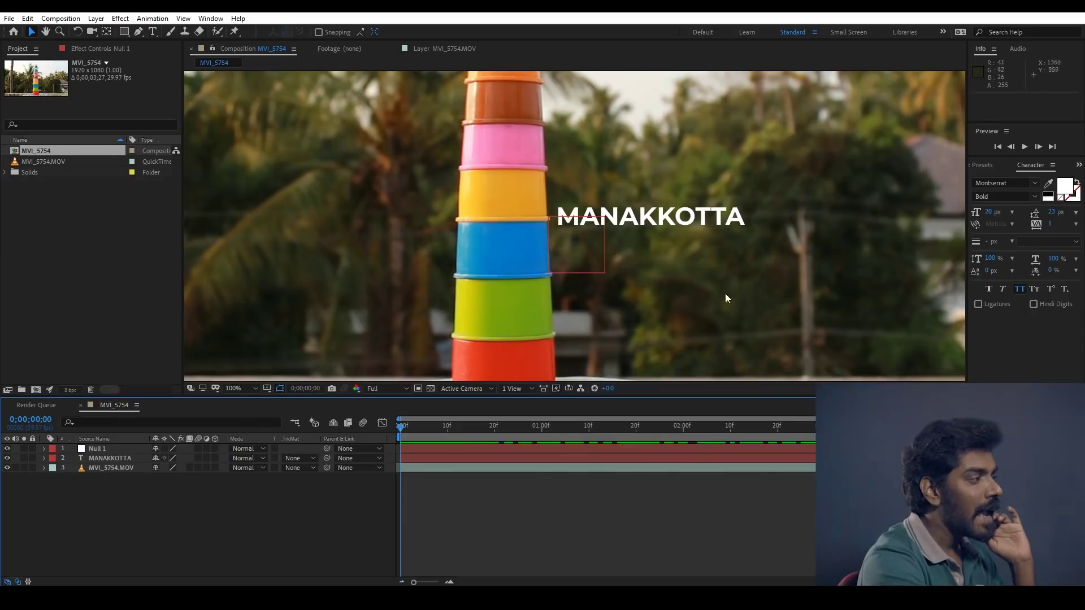
key("period")
left_click_drag(700, 218, 705, 227)
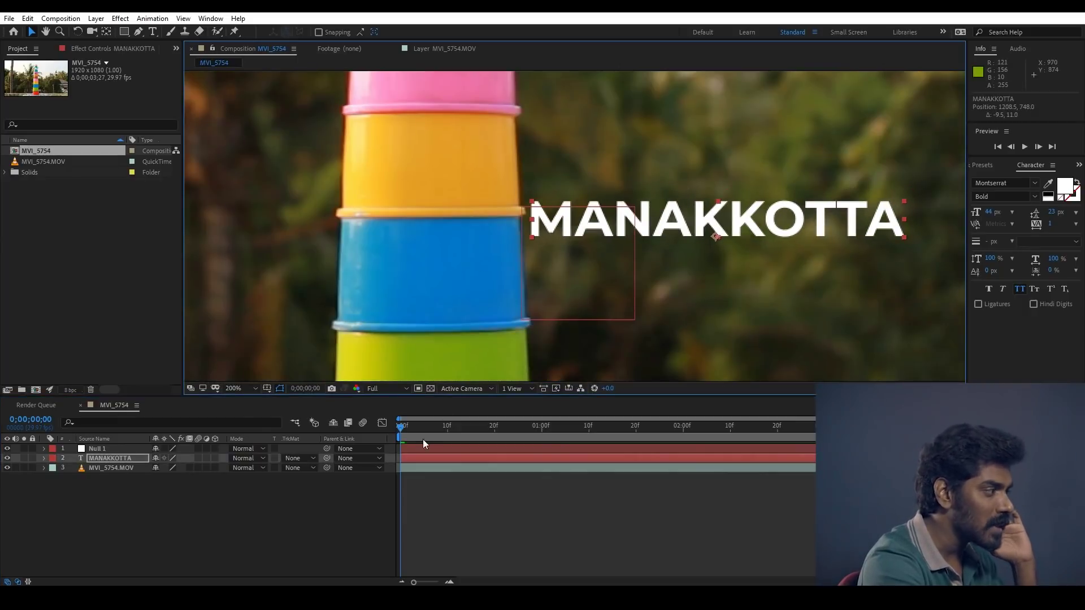
key("space")
key("space")
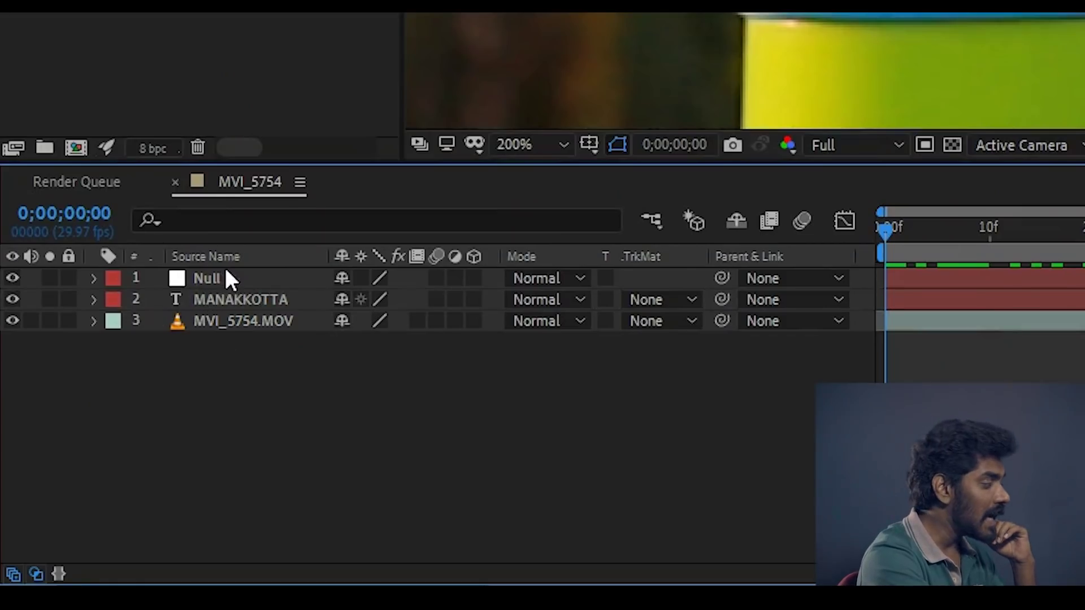
- Link the MANAKKOTTA layer's parent pick whip to Null 1
left_click(229, 278)
key("Return")
left_click(265, 302)
key("Return")
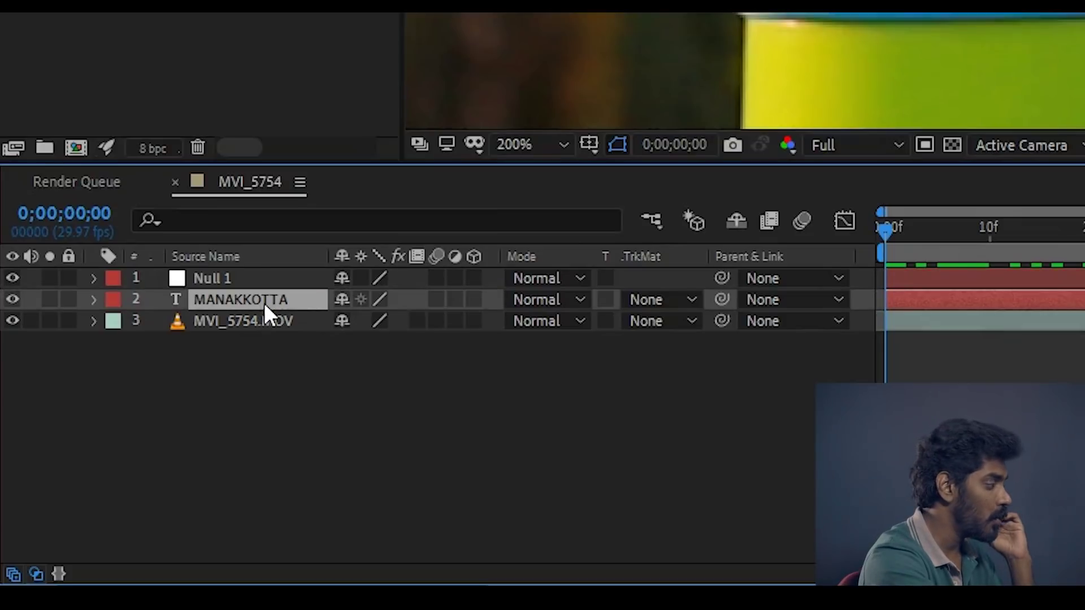
left_click(385, 387)
left_click(250, 294)
key("Return")
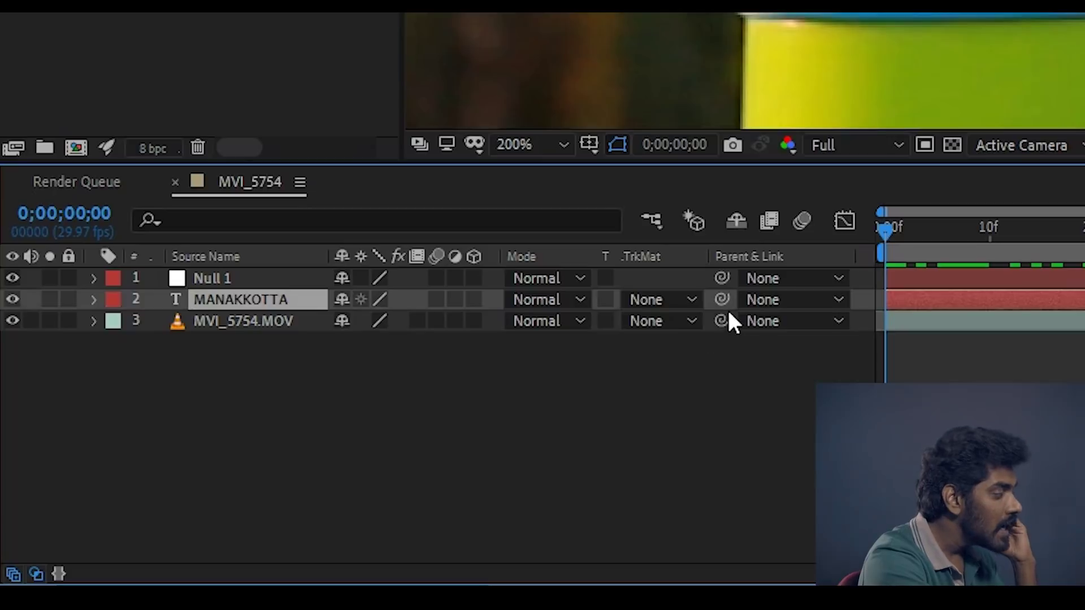
left_click_drag(722, 300, 226, 277)
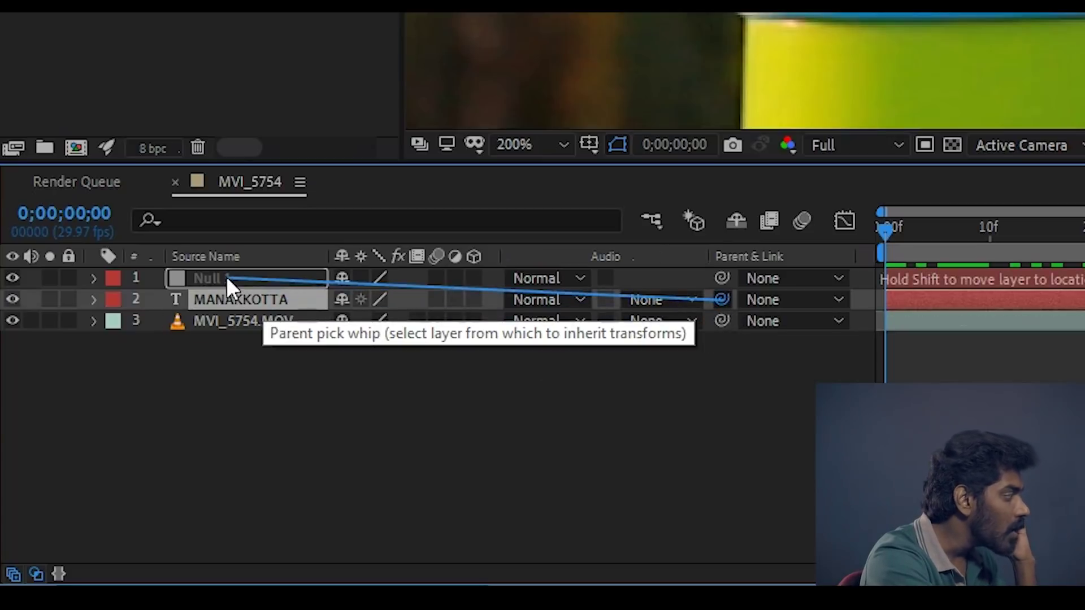
left_click_drag(226, 276, 226, 276)
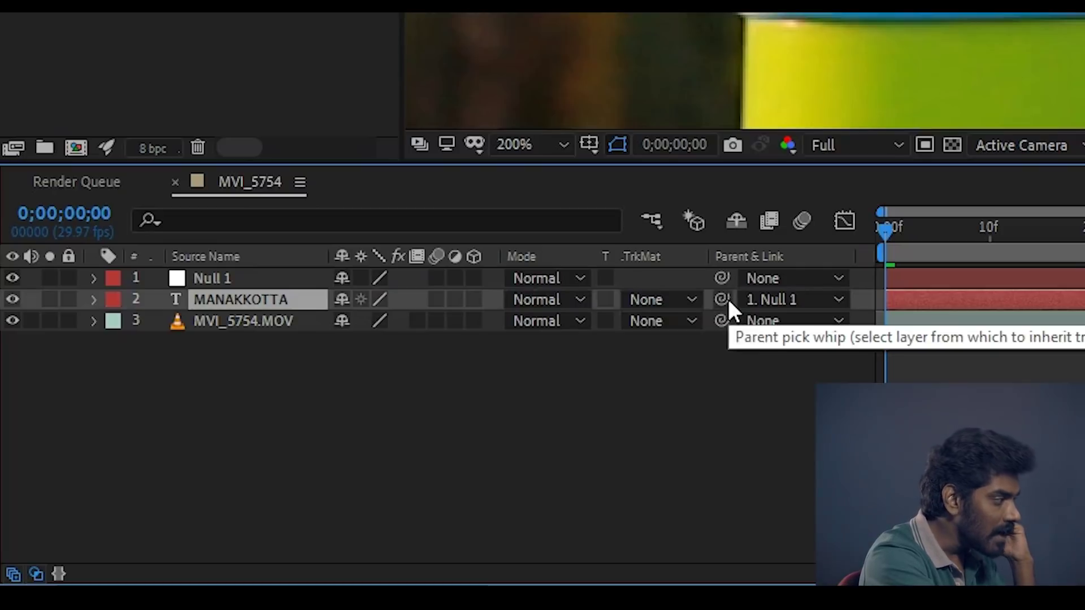
left_click_drag(722, 299, 246, 280)
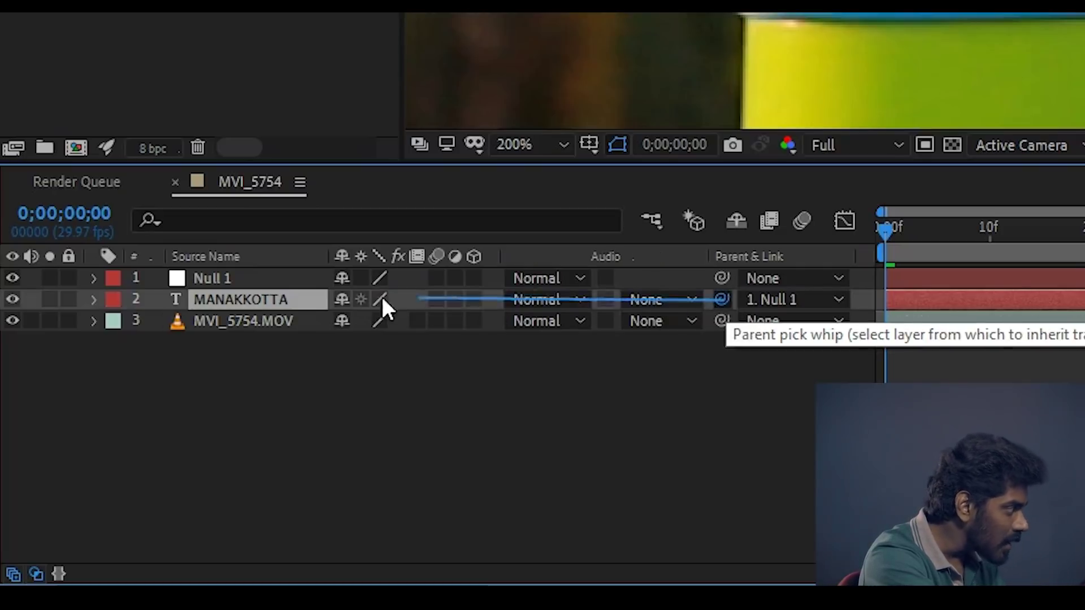
left_click(399, 388)
- Scrub the timeline, then play from the first frame to confirm the title tracks the cups
mouse_move(965, 212)
left_mouse_down()
mouse_move(679, 428)
mouse_move(503, 422)
mouse_move(666, 423)
left_mouse_up()
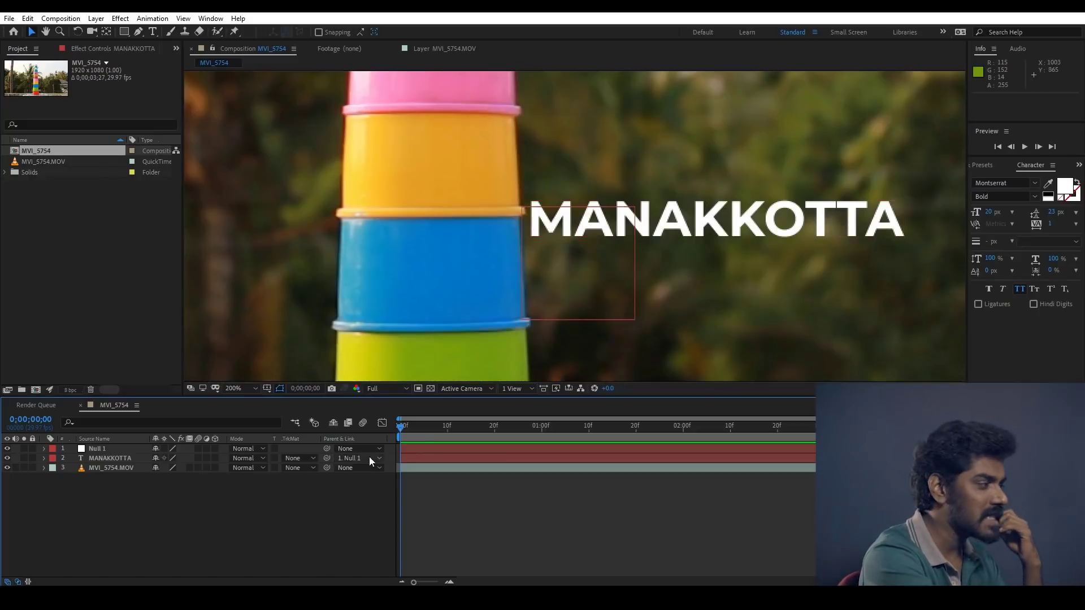
left_click_drag(419, 425, 664, 446)
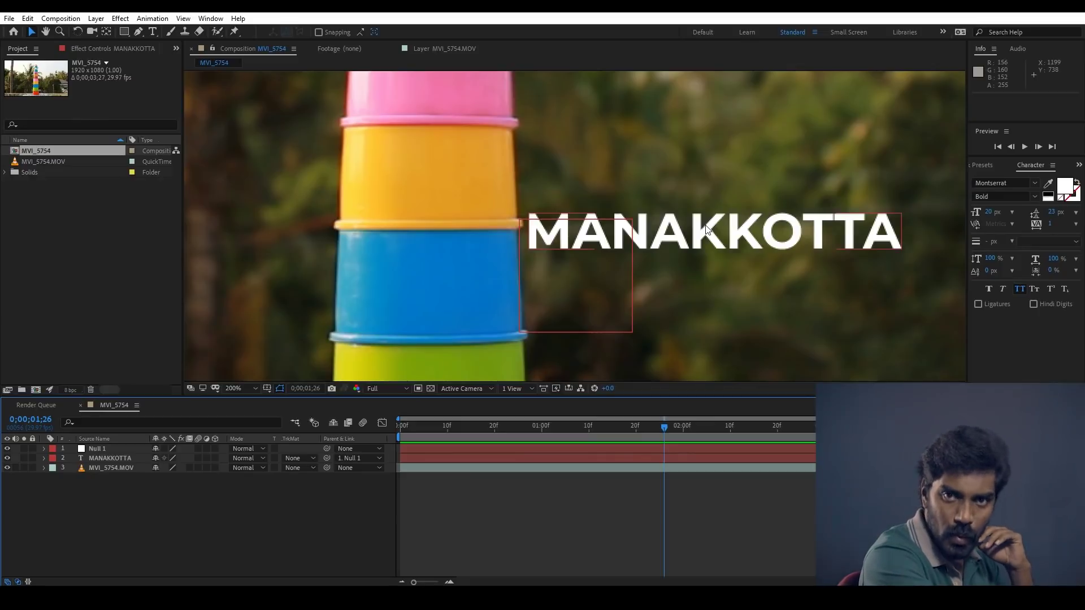
key("Home")
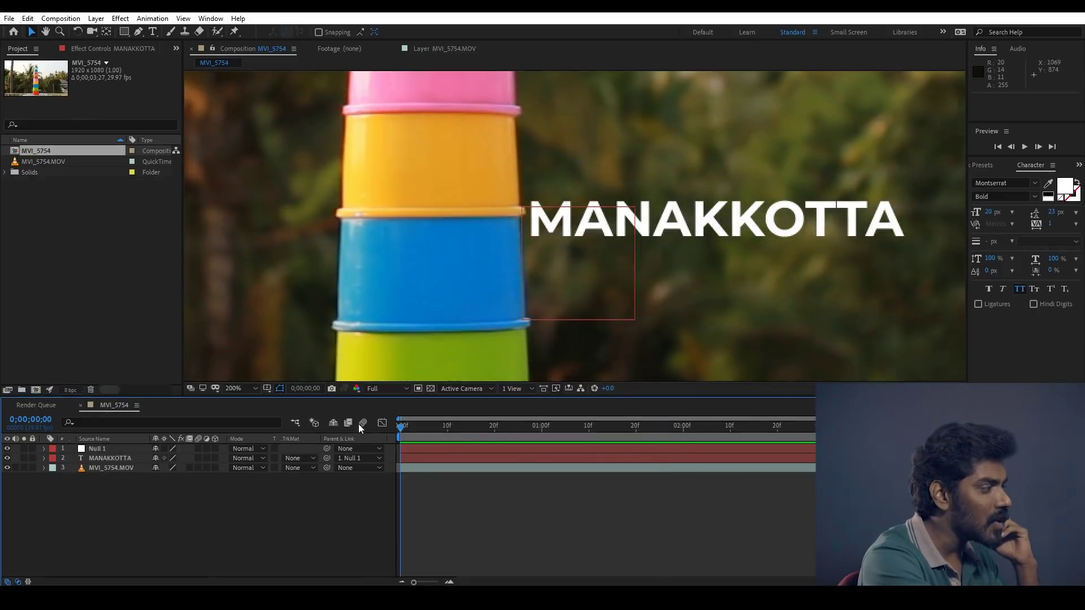
key("space")
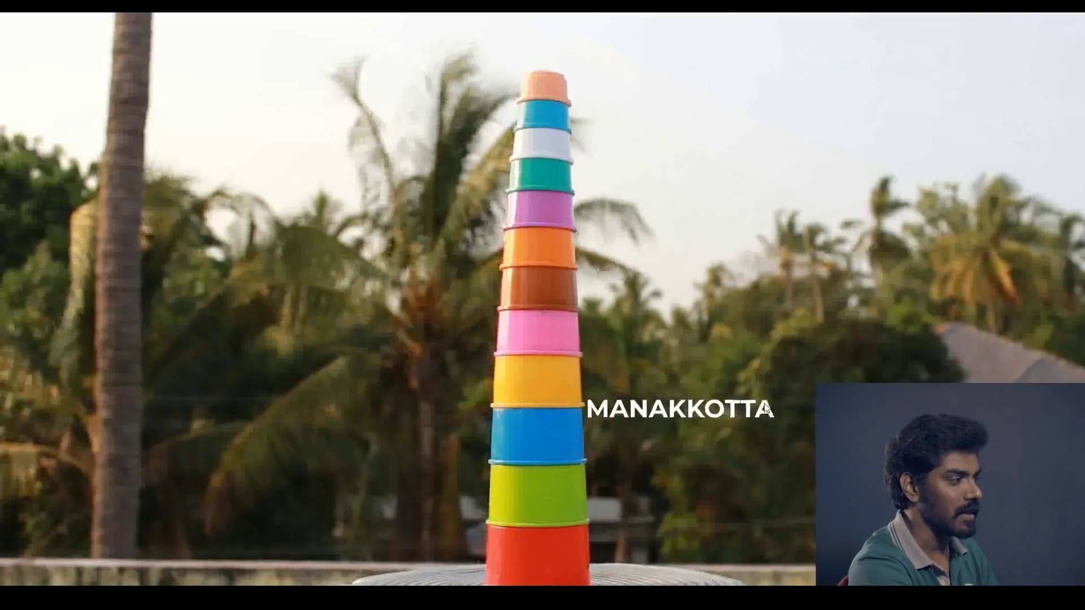